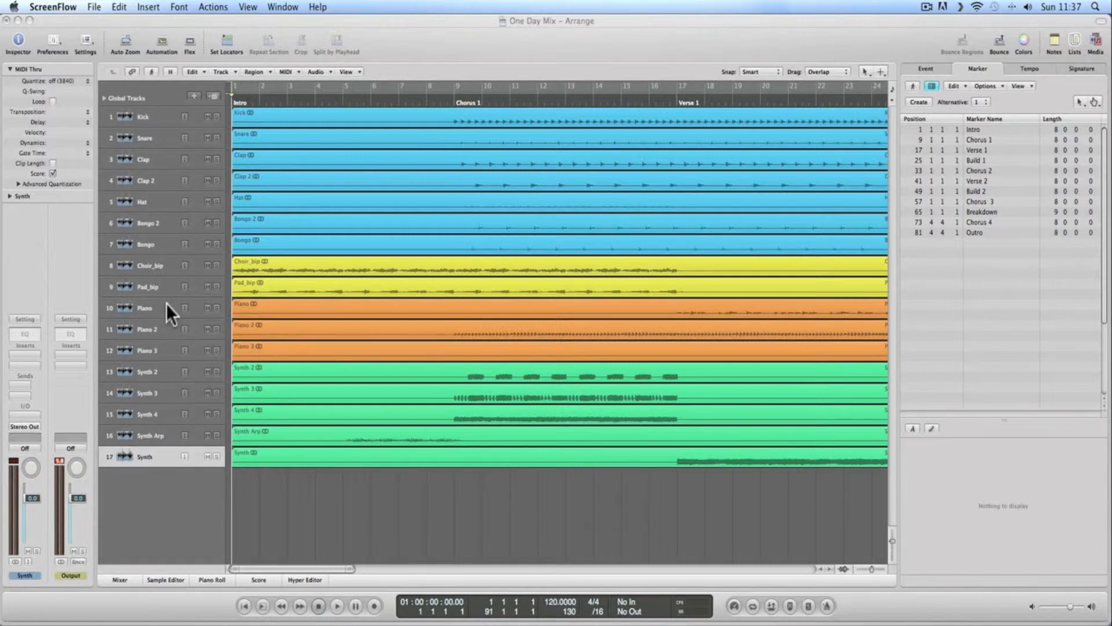
# Step: Select the Snare and Clap regions, look over the color palette for them, and close it without picking a color
pyautogui.click(160, 116)
pyautogui.click(160, 139)
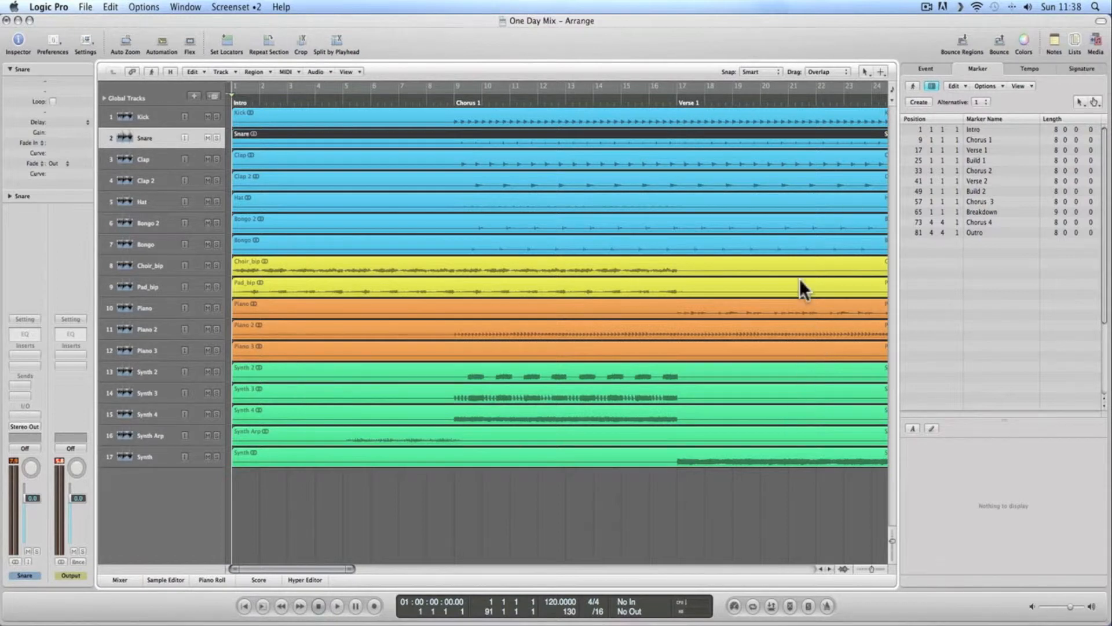
pyautogui.click(755, 159)
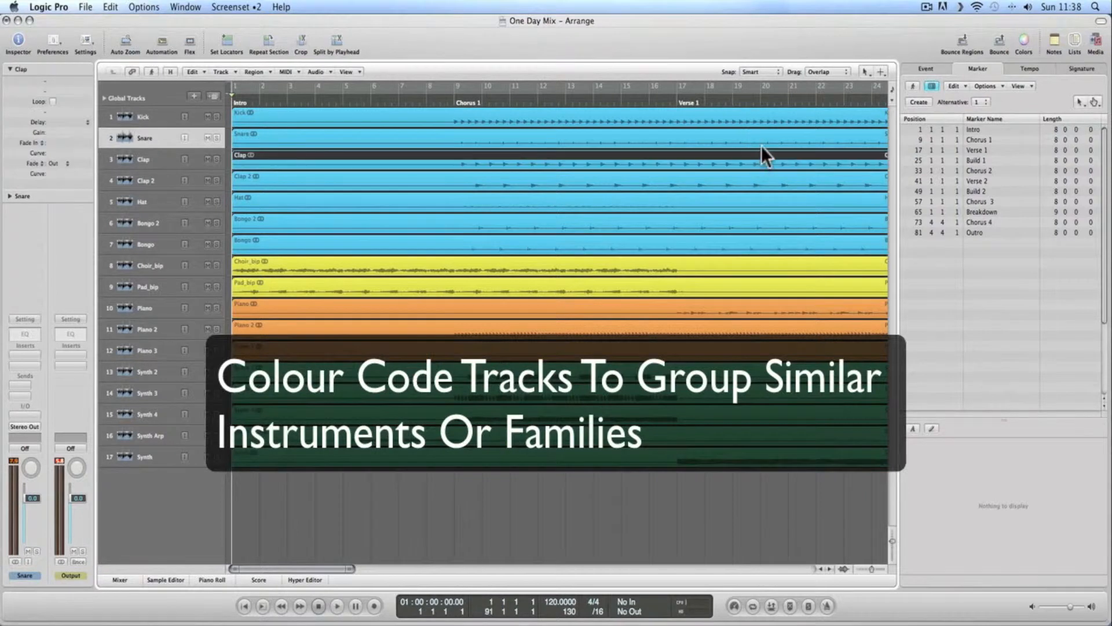
pyautogui.keyDown('shift'); pyautogui.click(762, 142); pyautogui.keyUp('shift')
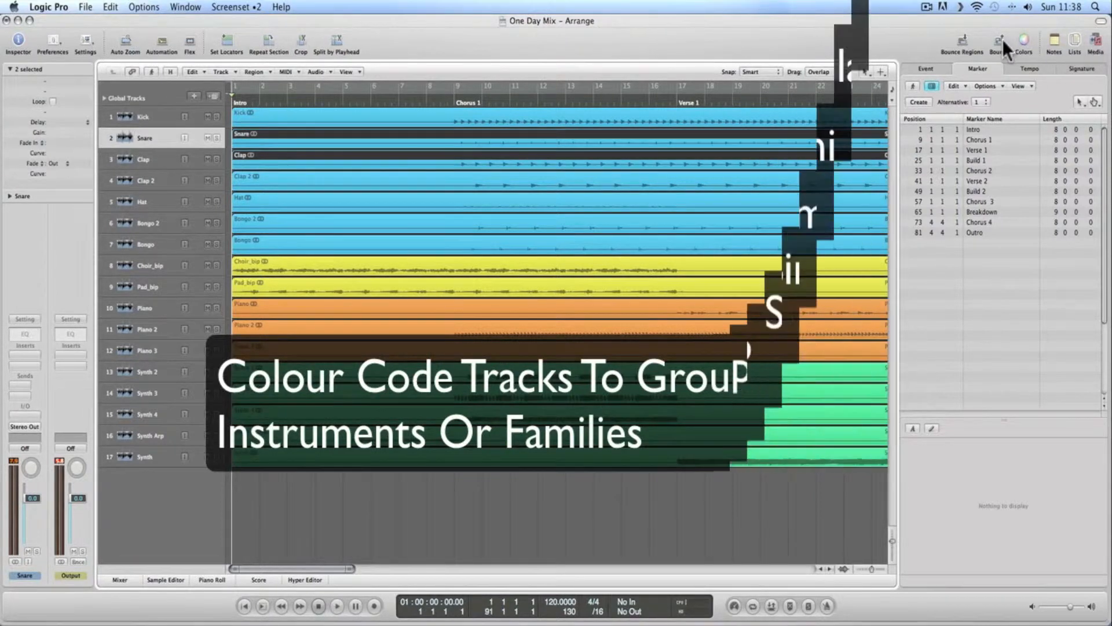
pyautogui.click(1025, 38)
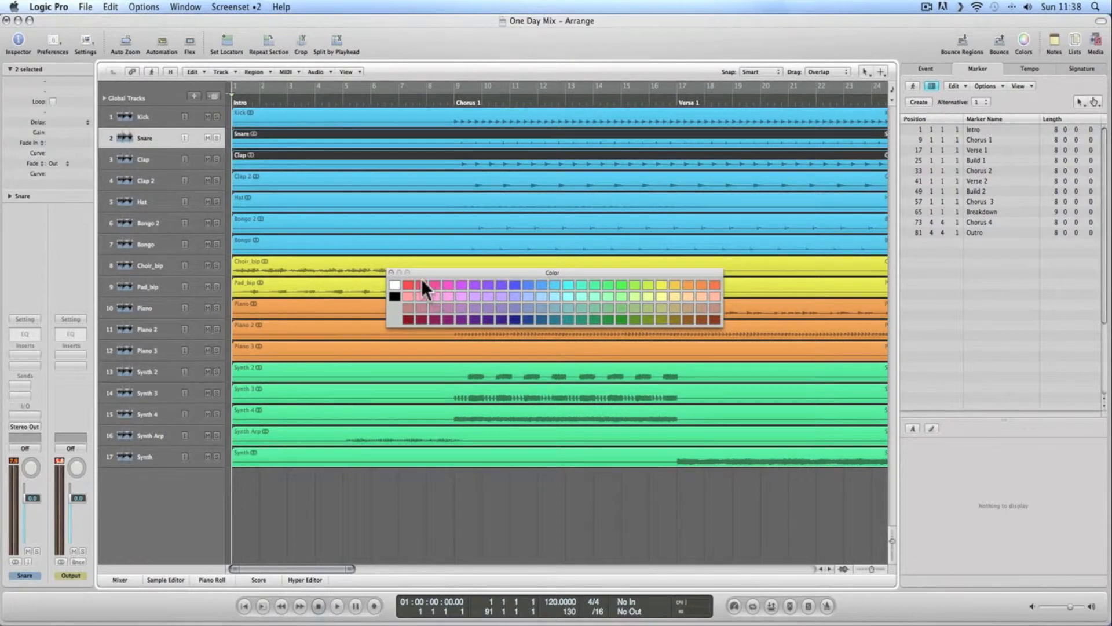
pyautogui.click(390, 271)
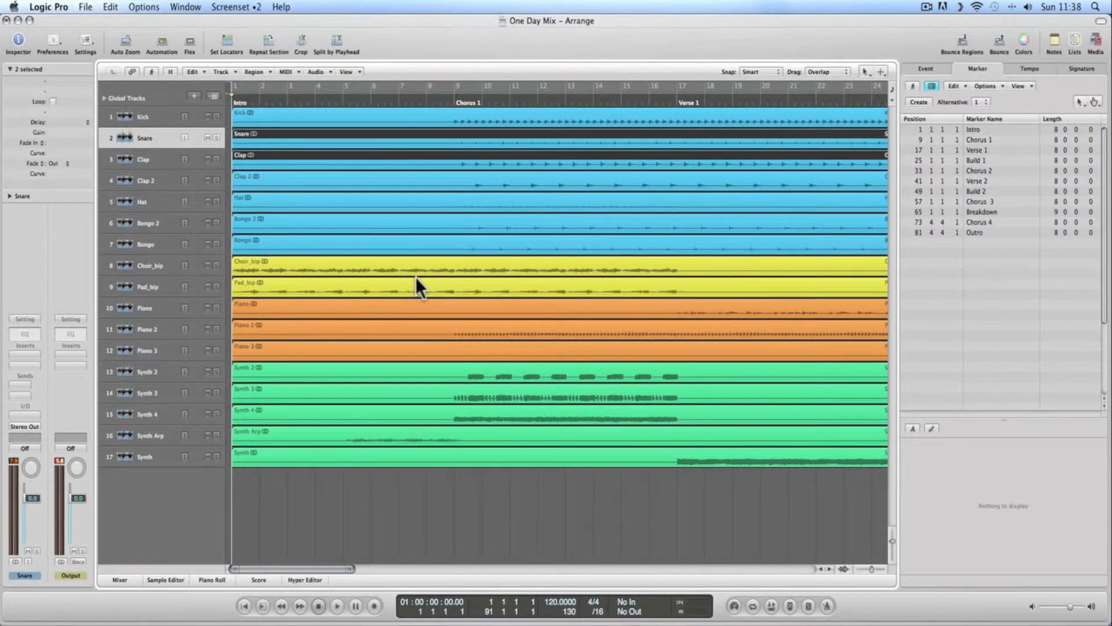
# Step: Select the Kick track and fit the whole arrangement, from Intro to Outro, horizontally in view
pyautogui.click(535, 321)
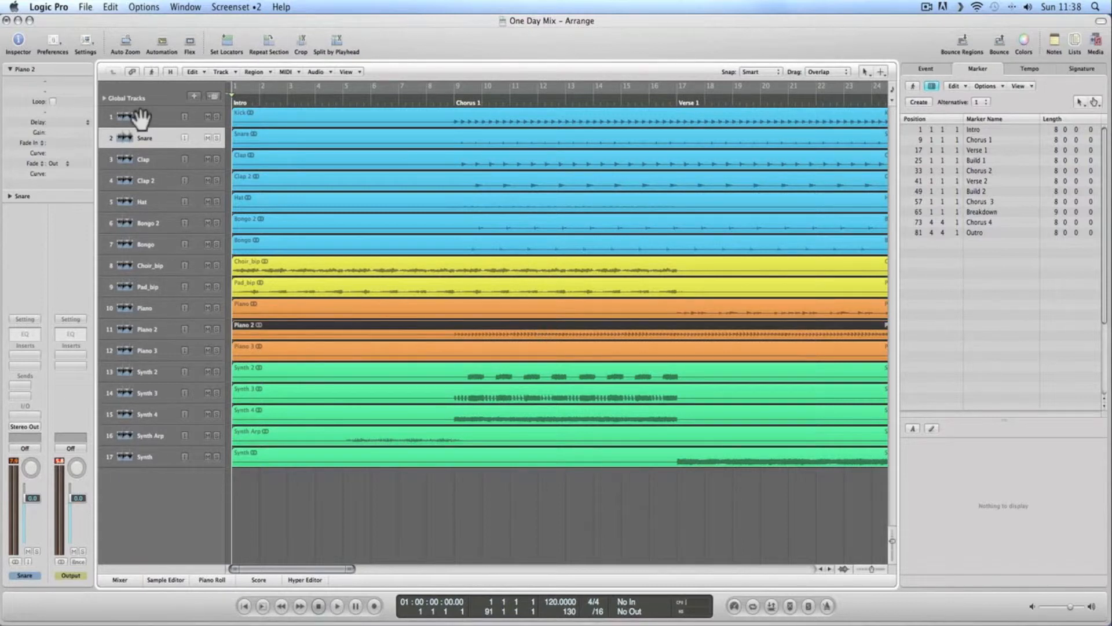
pyautogui.click(173, 142)
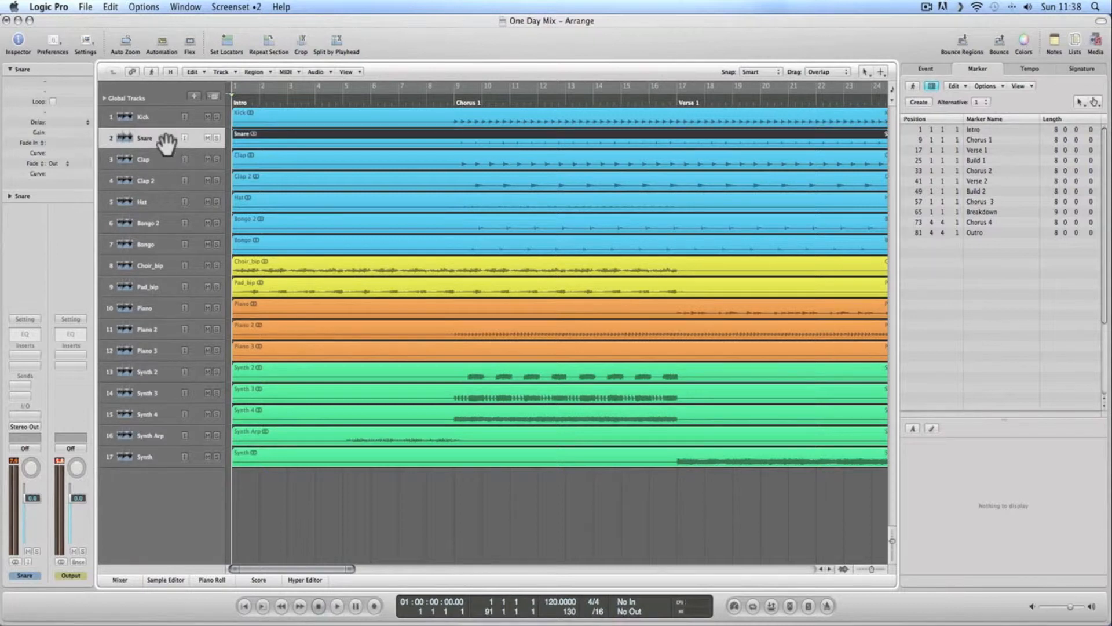
pyautogui.click(163, 121)
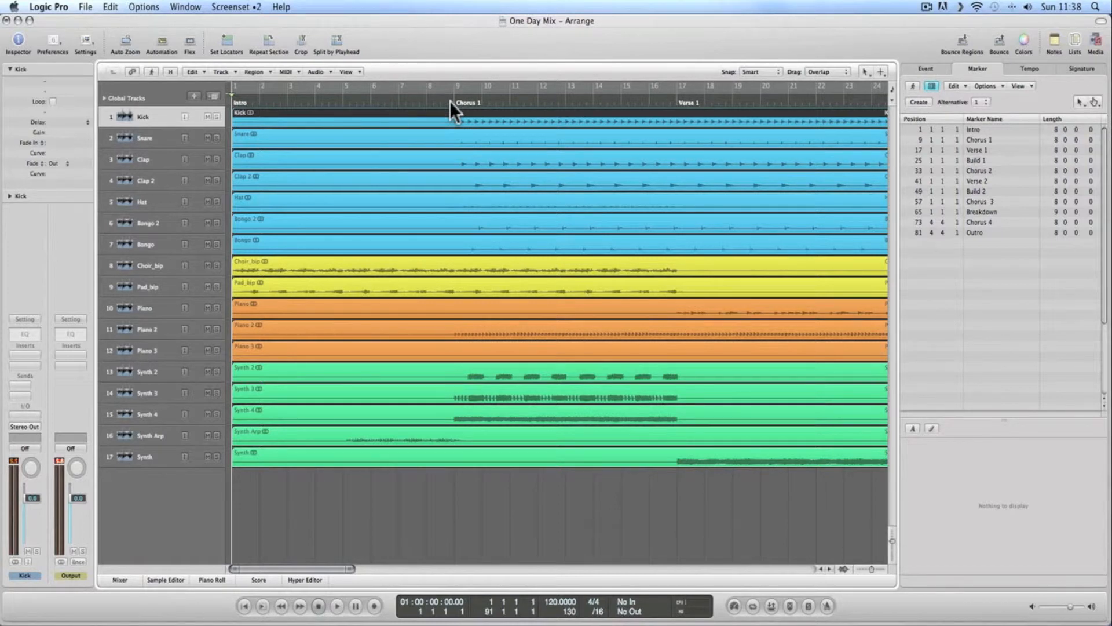
pyautogui.hotkey('ctrl', 'Left')
pyautogui.hotkey('ctrl', 'Left')
pyautogui.hotkey('ctrl', 'Left')
pyautogui.hotkey('ctrl', 'Left')
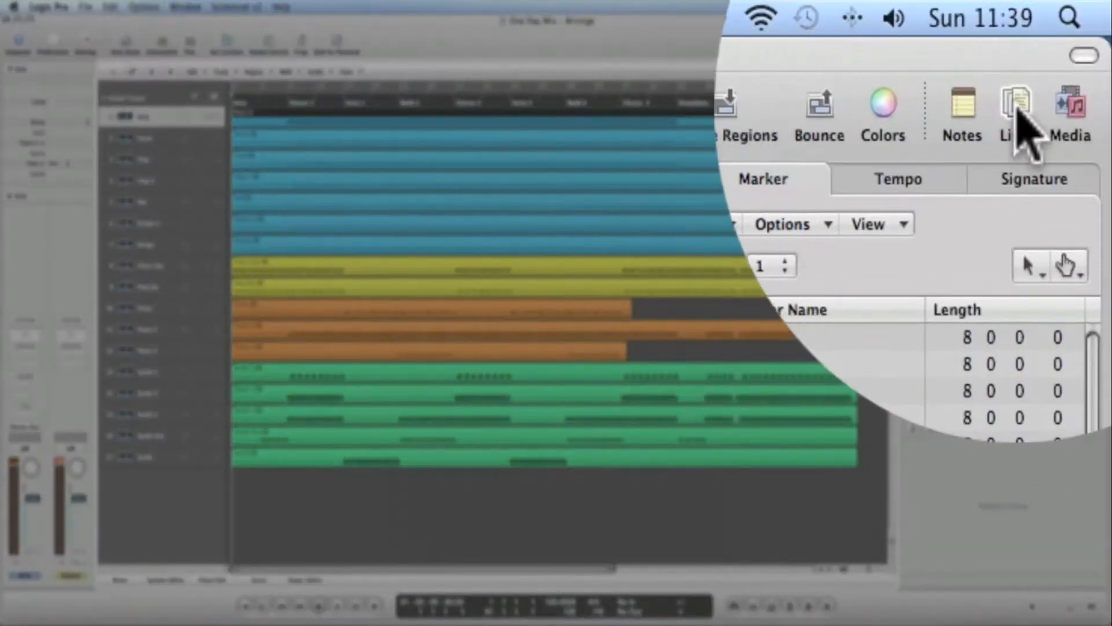
# Step: With the marker list shown, create a new marker at bar 90, after the Outro
pyautogui.click(1076, 42)
pyautogui.click(1018, 111)
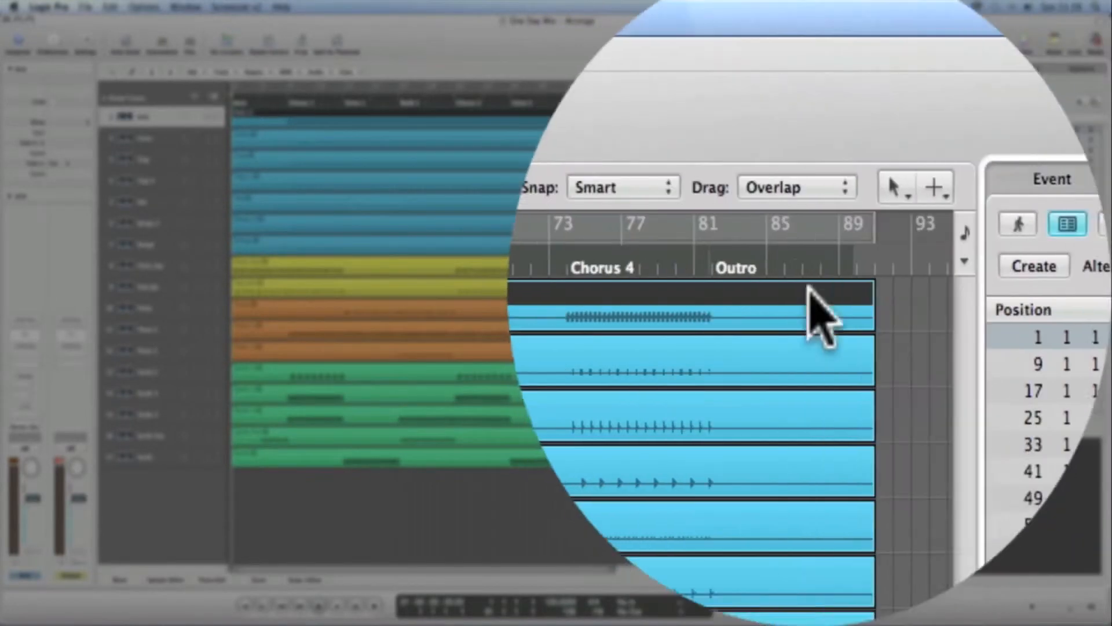
pyautogui.click(810, 256)
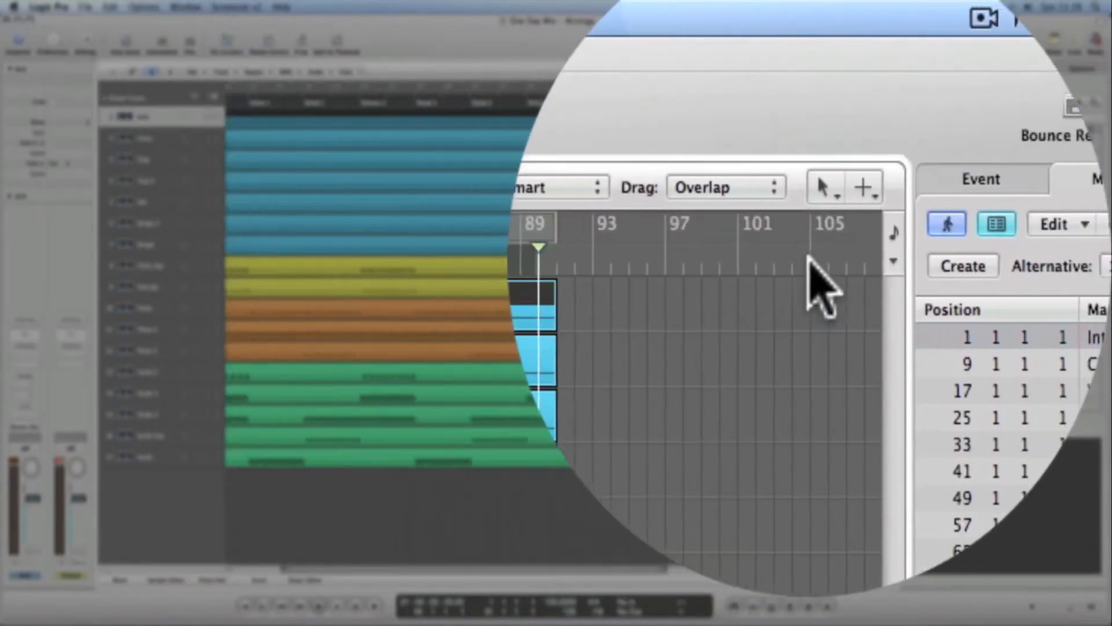
pyautogui.click(937, 266)
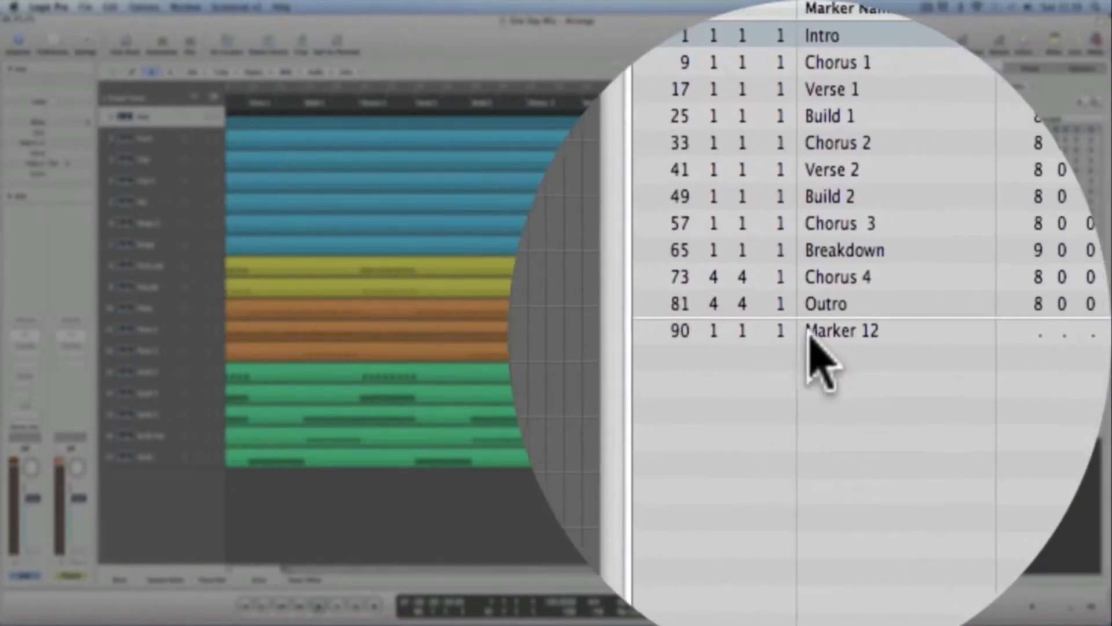
# Step: Rename the new bar 90 marker as Yooooo and set its length to 8 bars
pyautogui.click(810, 340)
pyautogui.doubleClick(809, 338)
pyautogui.write('Yooooo')
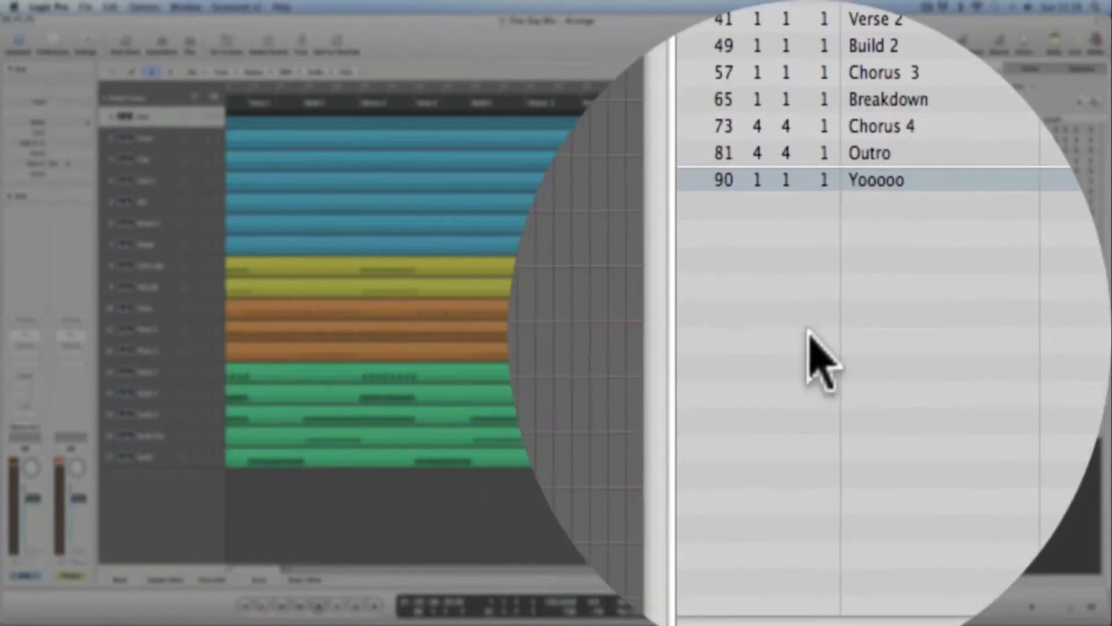
pyautogui.doubleClick(975, 326)
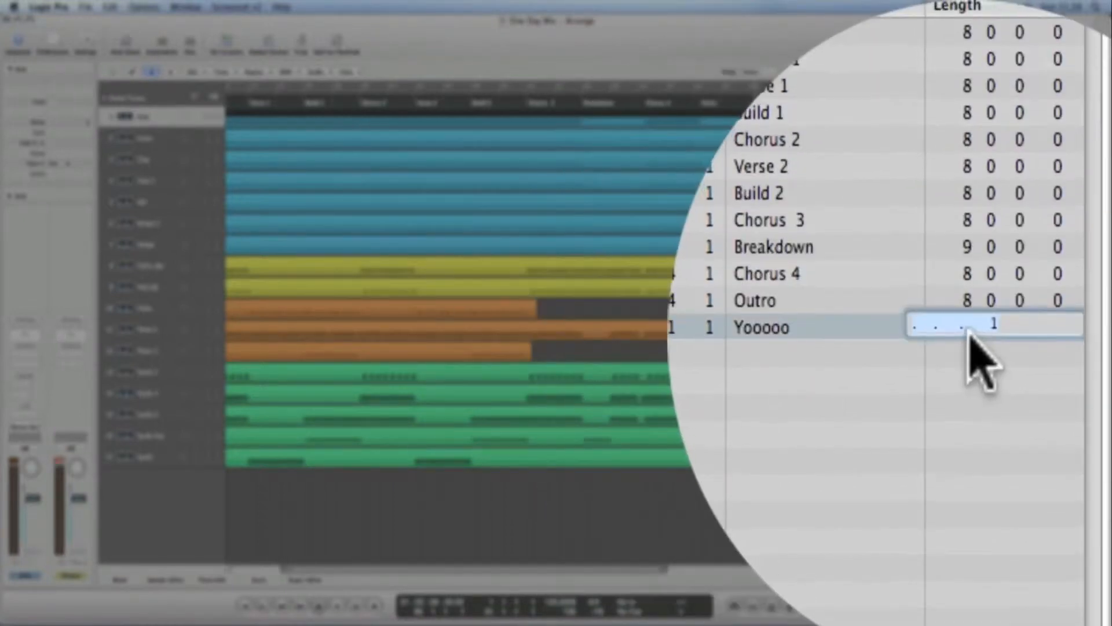
pyautogui.write('8')
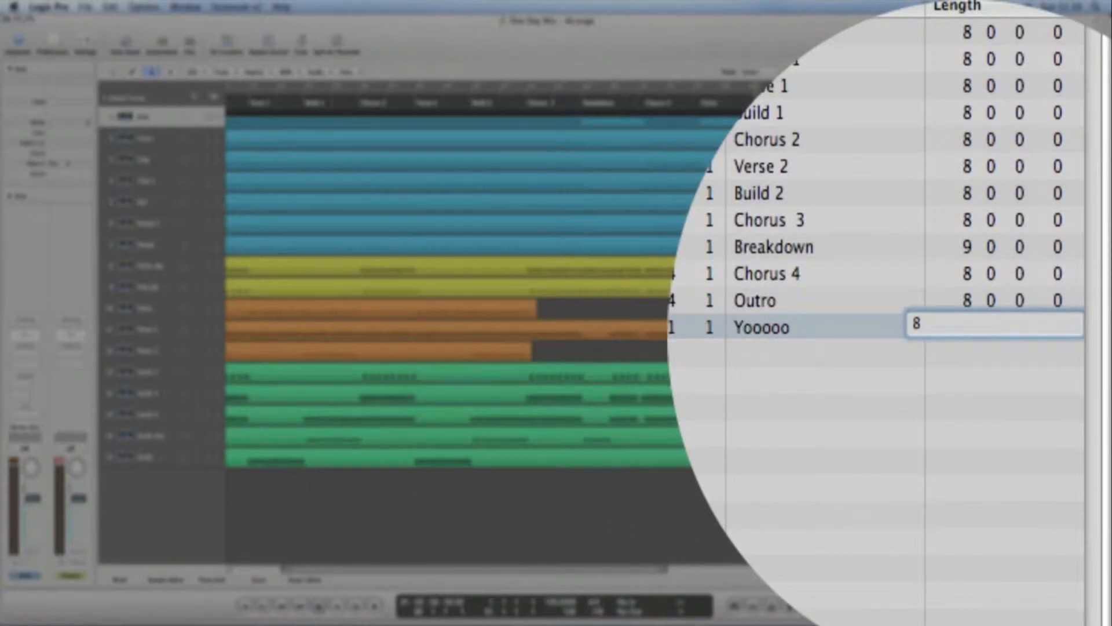
pyautogui.press('Return')
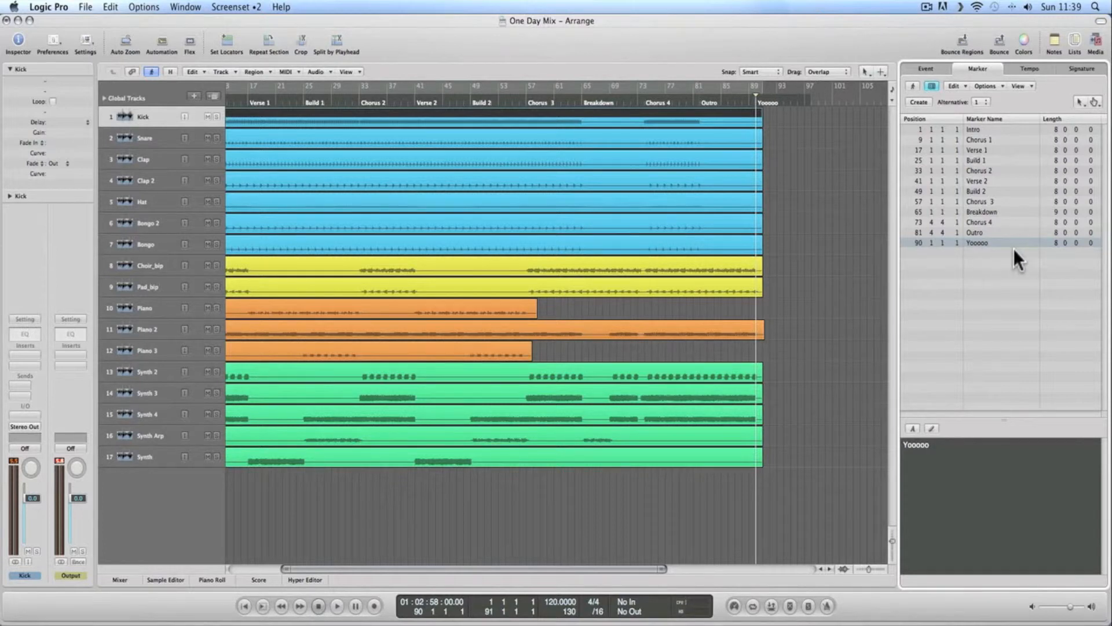
# Step: Delete the Yooooo marker from the marker list
pyautogui.press('Delete')
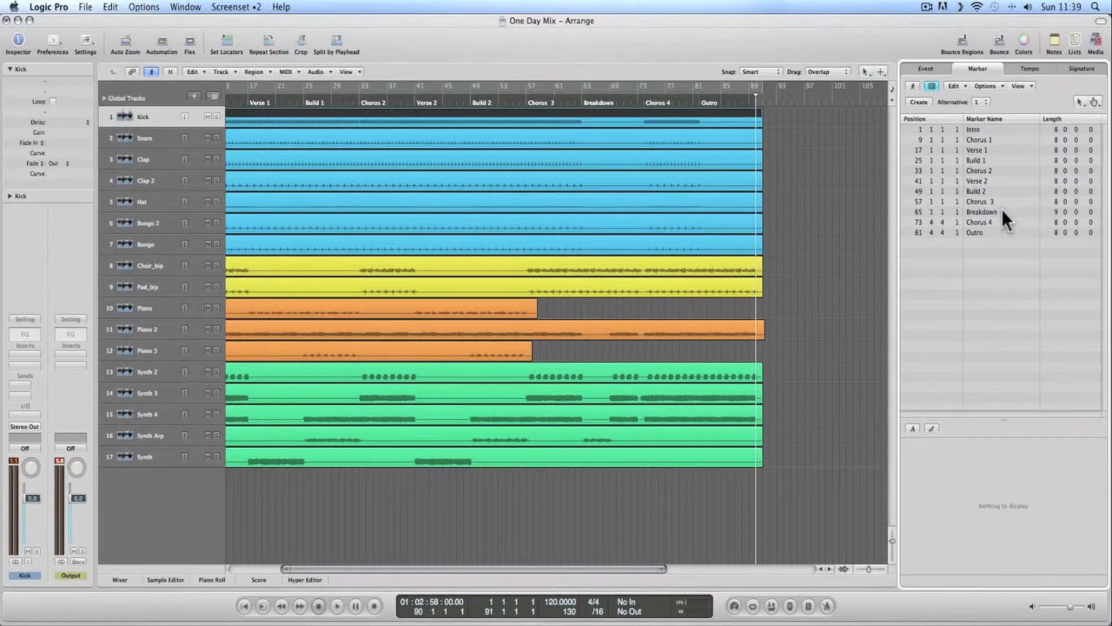
pyautogui.hscroll(-5, 821, 210)
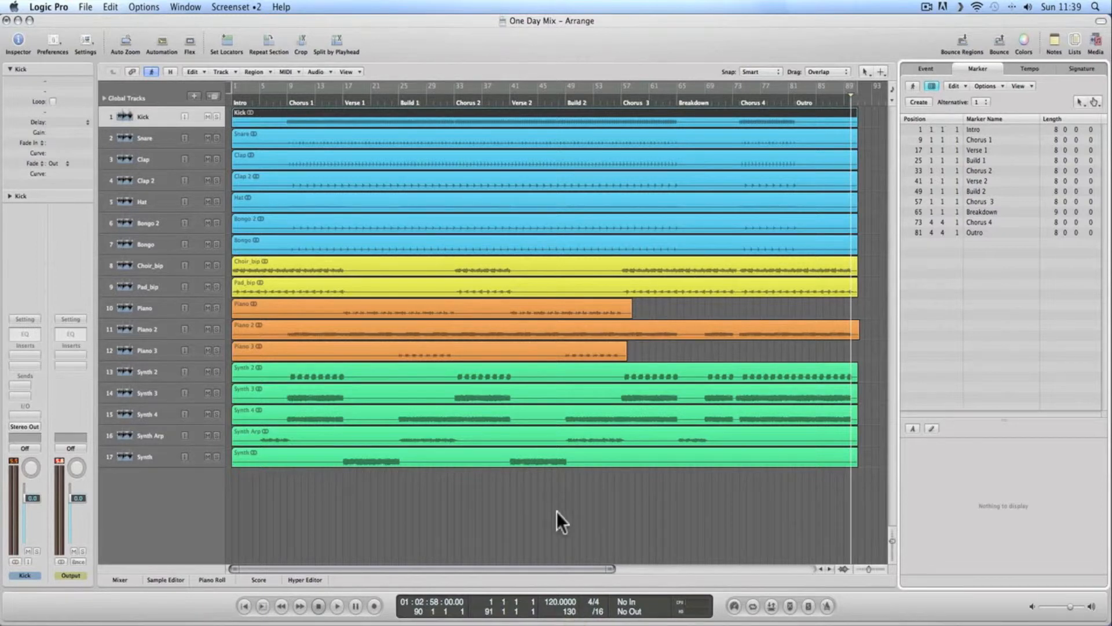
# Step: Play the song from the start of the Intro through Chorus 1 and stop playback in Verse 1
pyautogui.click(298, 103)
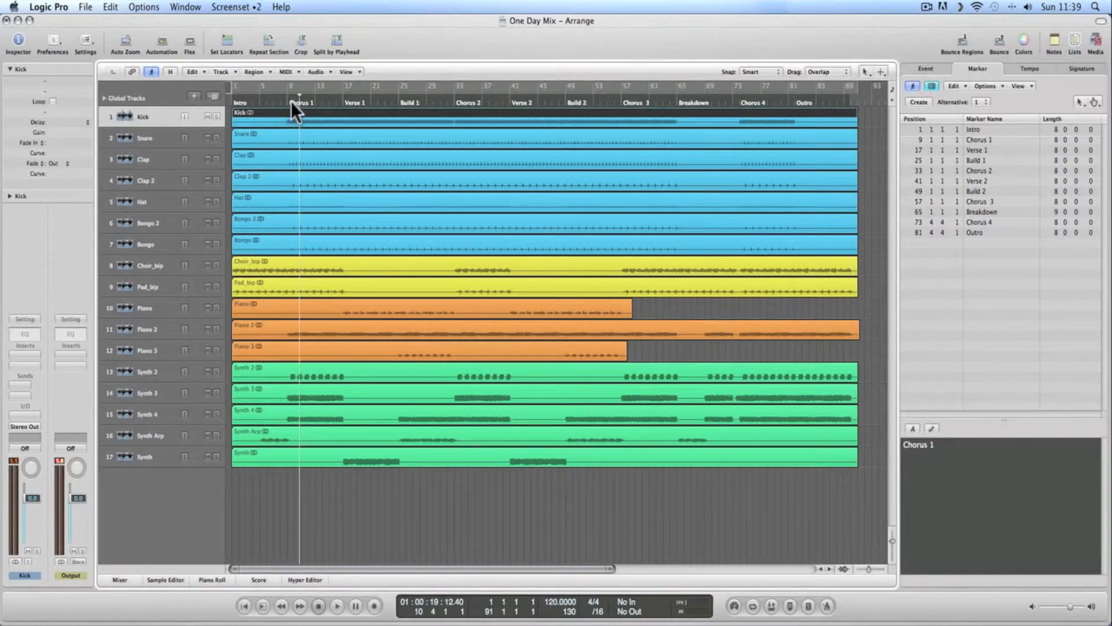
pyautogui.click(231, 103)
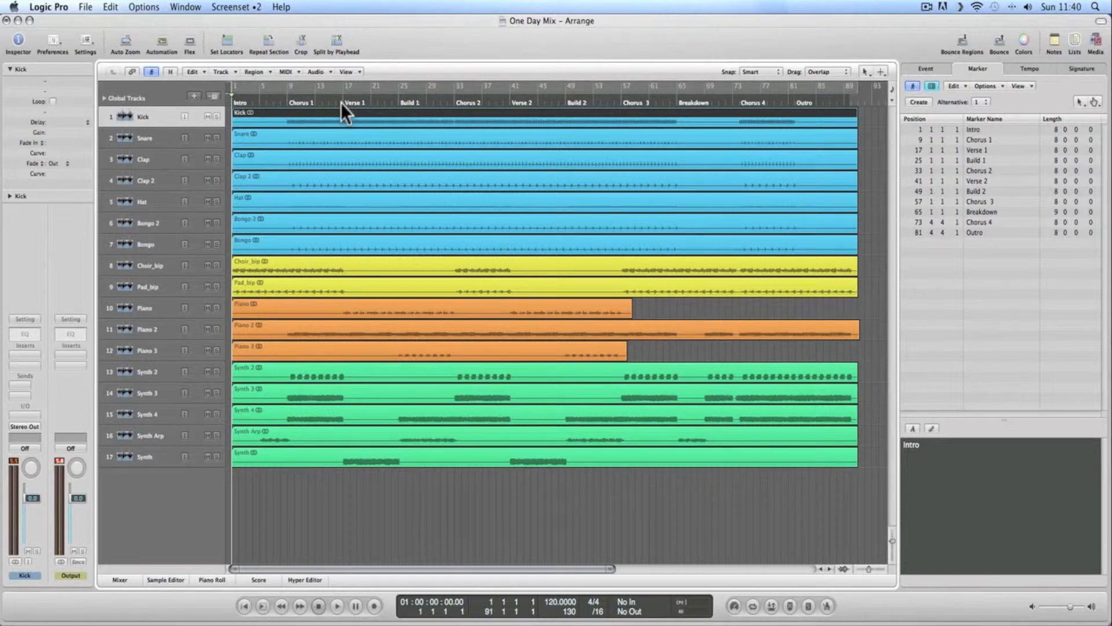
pyautogui.press('space')
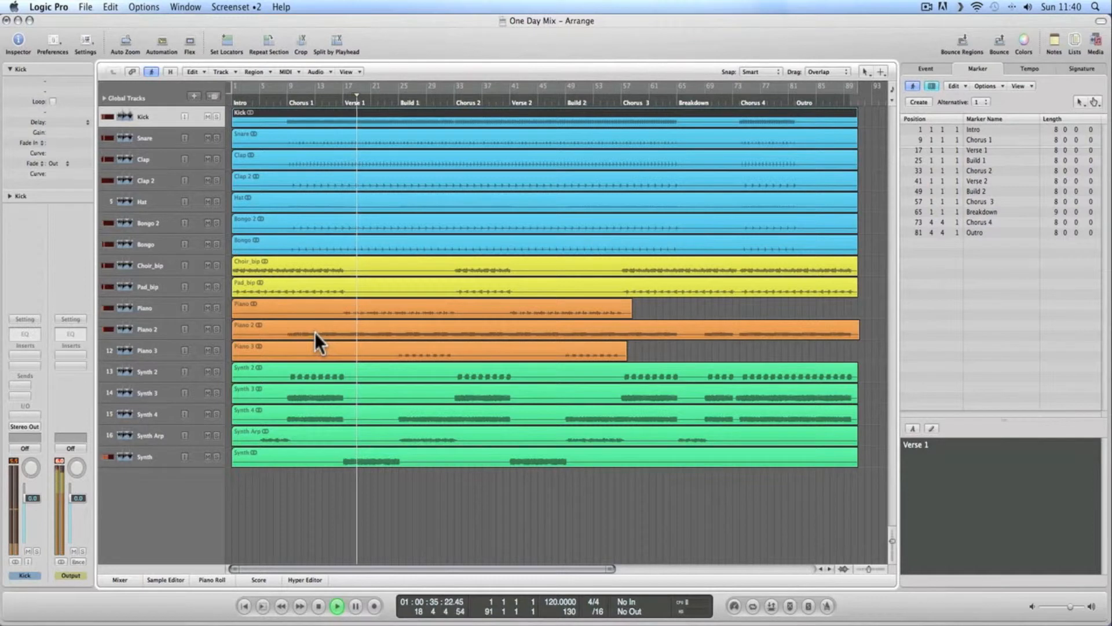
pyautogui.press('space')
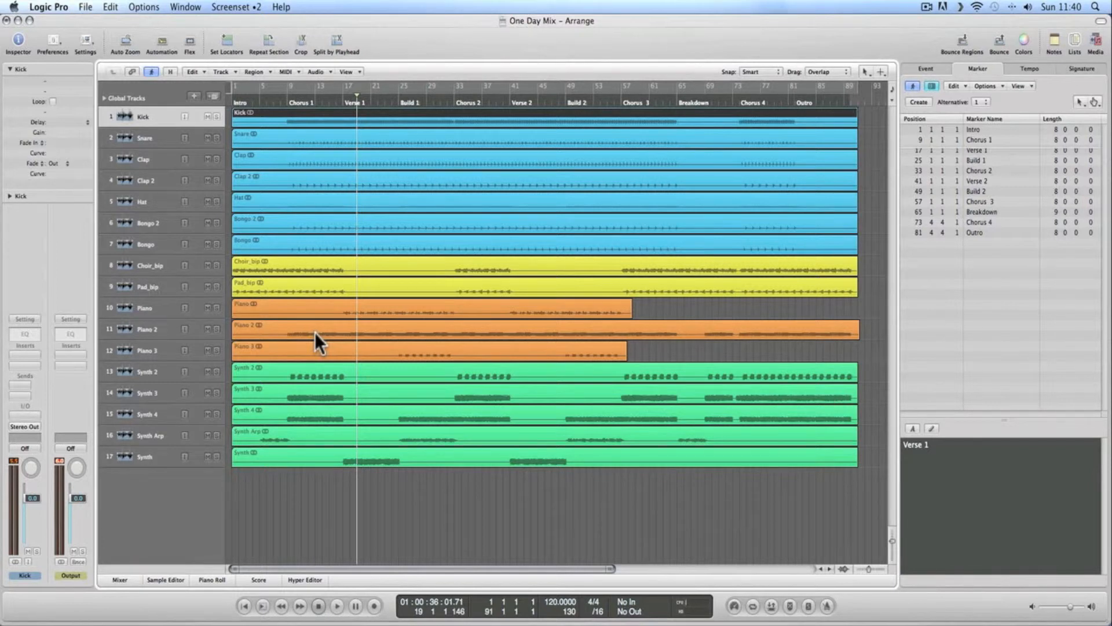
# Step: Open the mixer in its own window and examine the short and long reverb and delay aux channels
pyautogui.press('super+2')
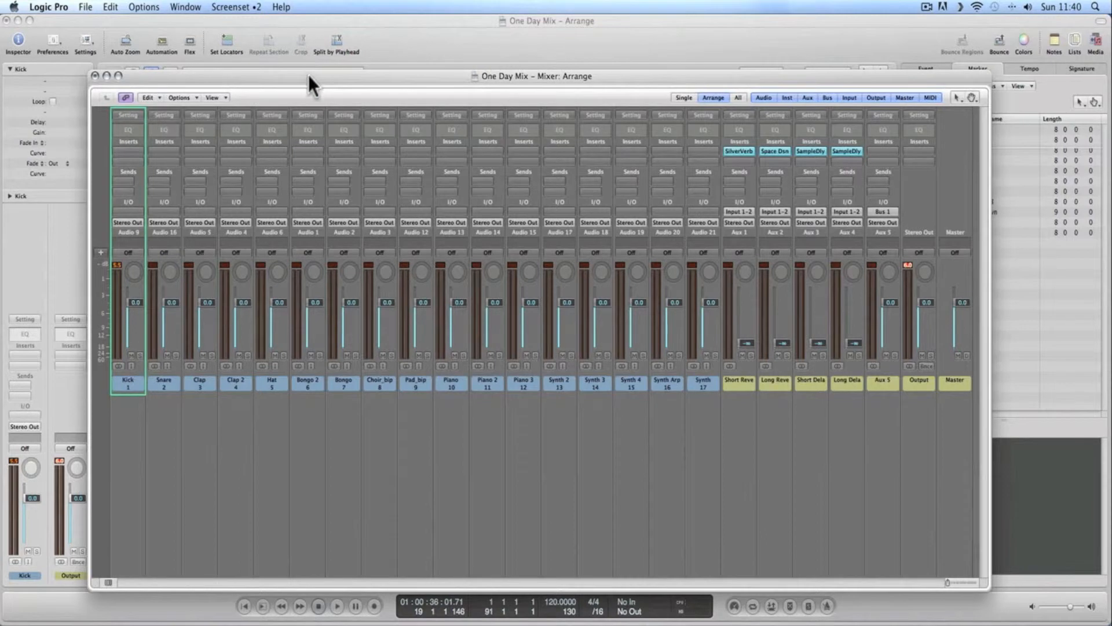
pyautogui.moveTo(308, 75); pyautogui.dragTo(308, 51)
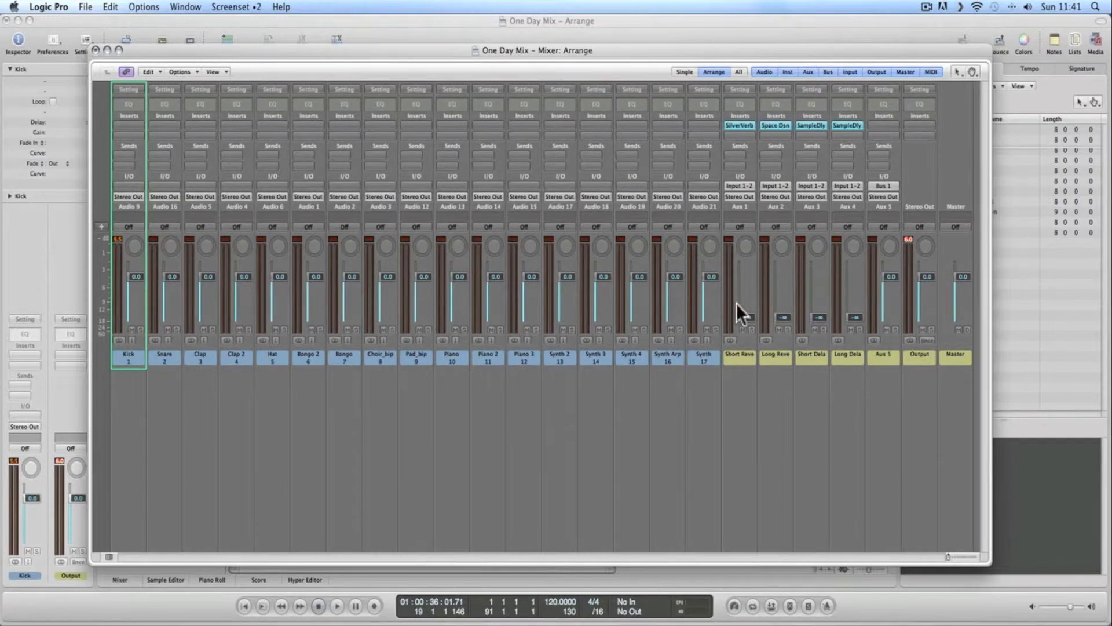
pyautogui.click(808, 359)
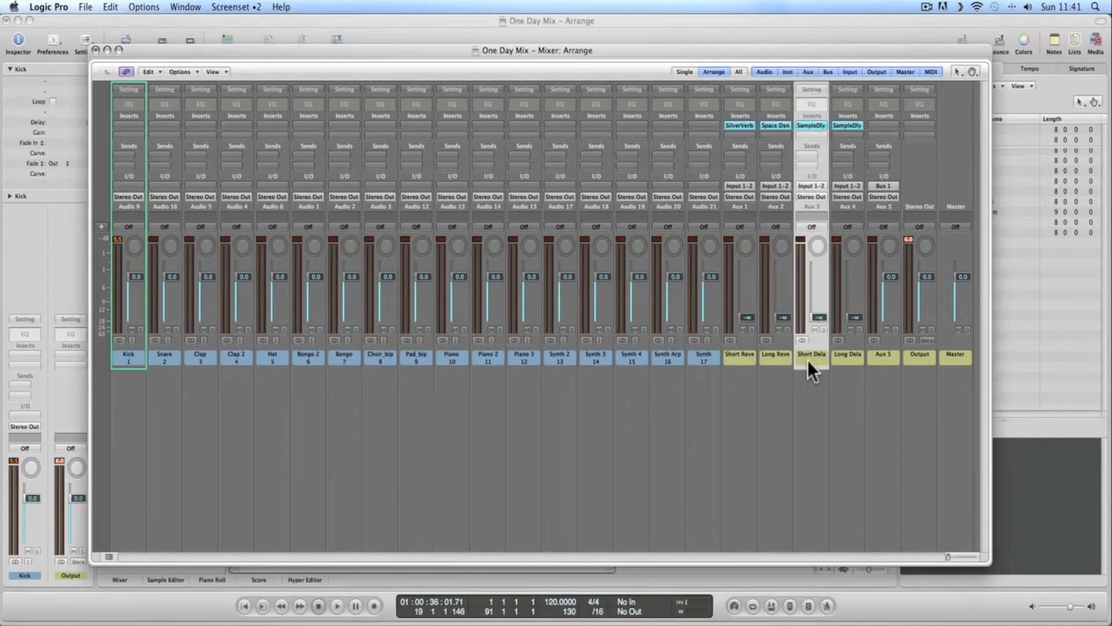
pyautogui.click(837, 359)
pyautogui.click(788, 363)
pyautogui.click(748, 360)
pyautogui.click(804, 359)
pyautogui.click(746, 142)
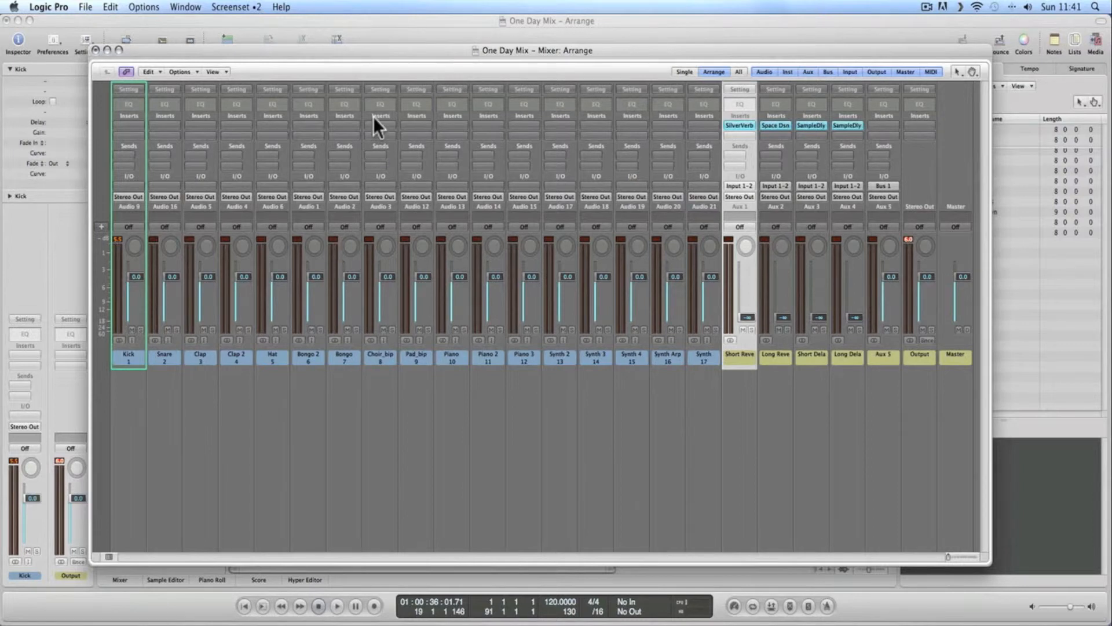
# Step: Select the Kick channel in the mixer and close the mixer window
pyautogui.moveTo(375, 55); pyautogui.dragTo(430, 61)
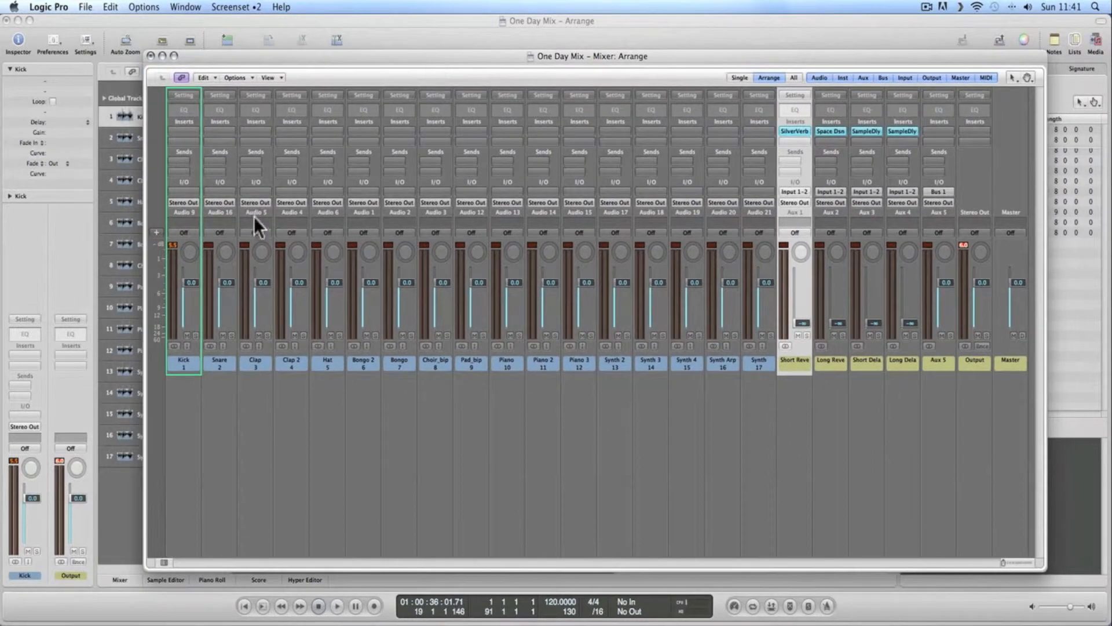
pyautogui.click(188, 360)
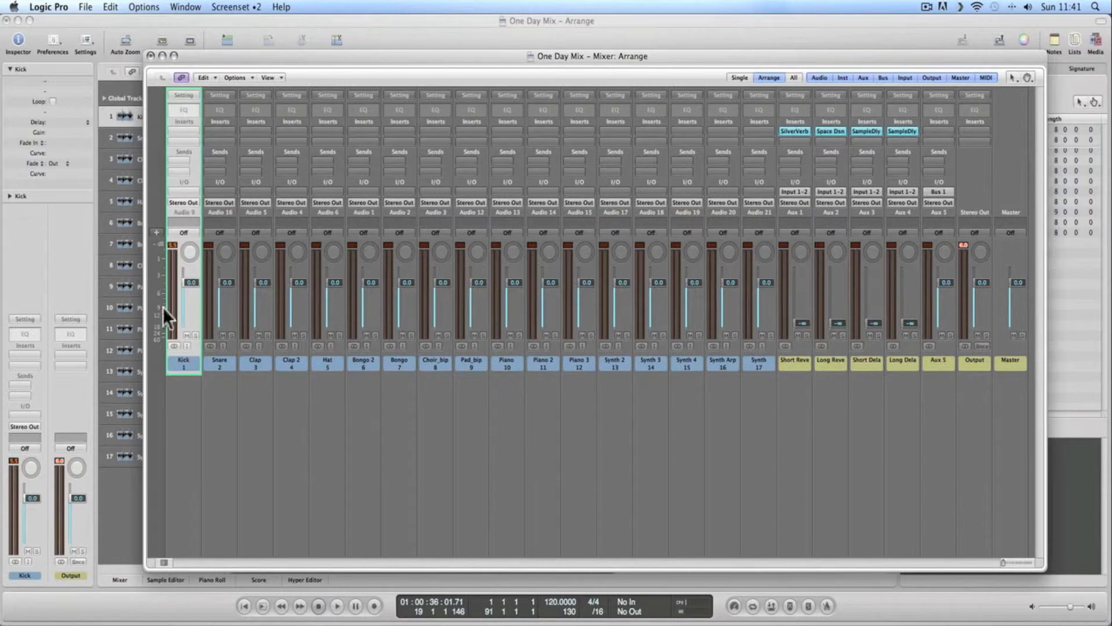
pyautogui.click(151, 56)
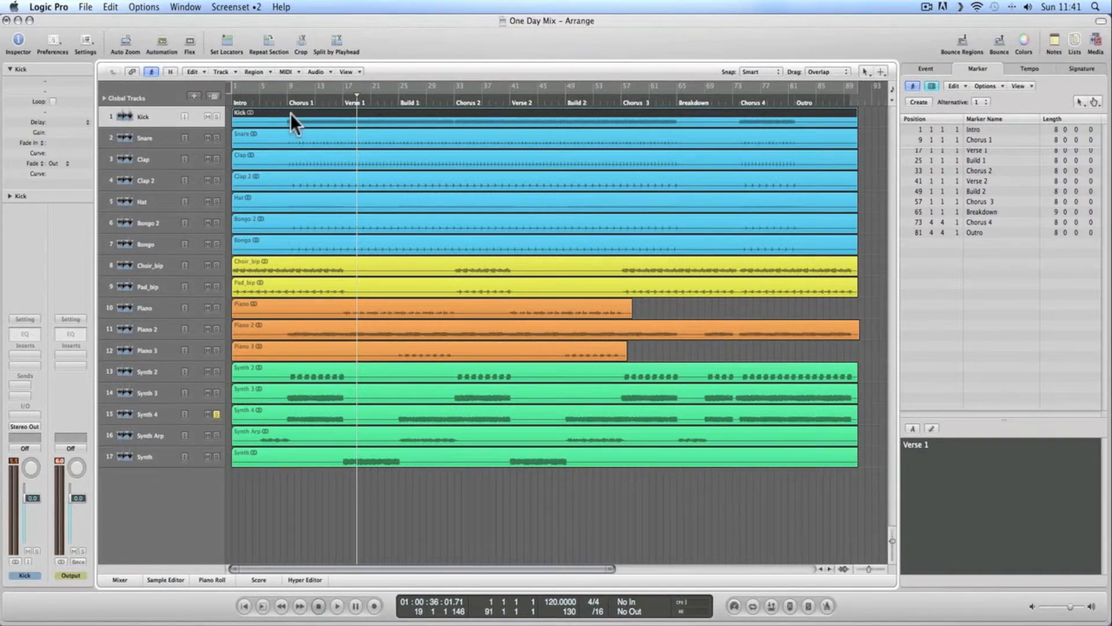
# Step: Play from the start of Chorus 1 with Synth 4 soloed, briefly adding Synth 3 and Synth 2 to the solo in turn
pyautogui.moveTo(291, 105); pyautogui.dragTo(285, 105)
pyautogui.press('space')
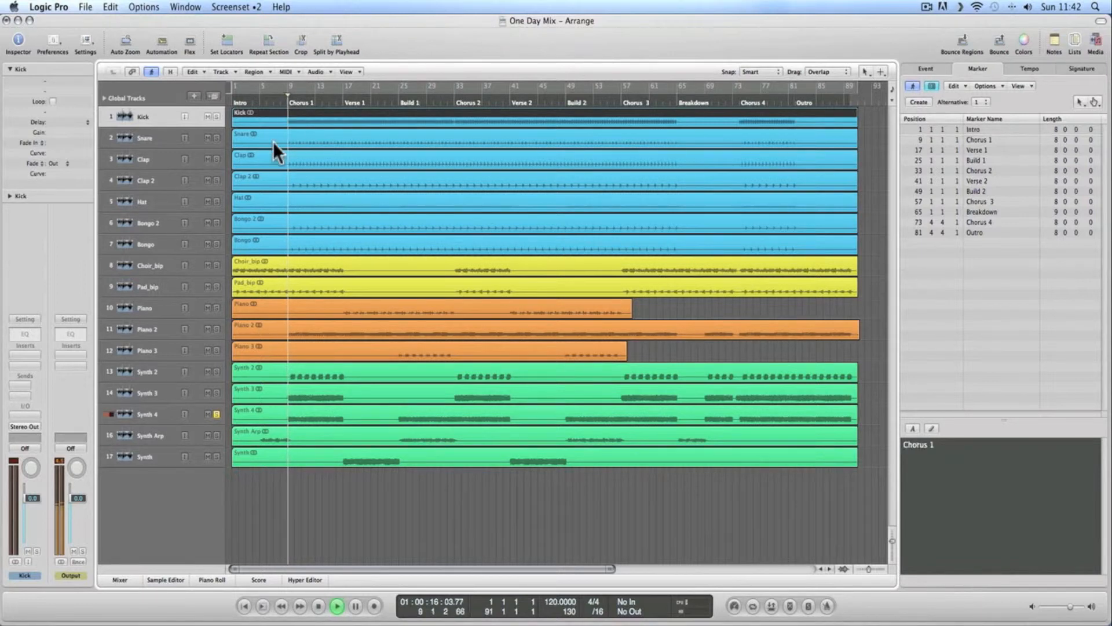
pyautogui.click(217, 393)
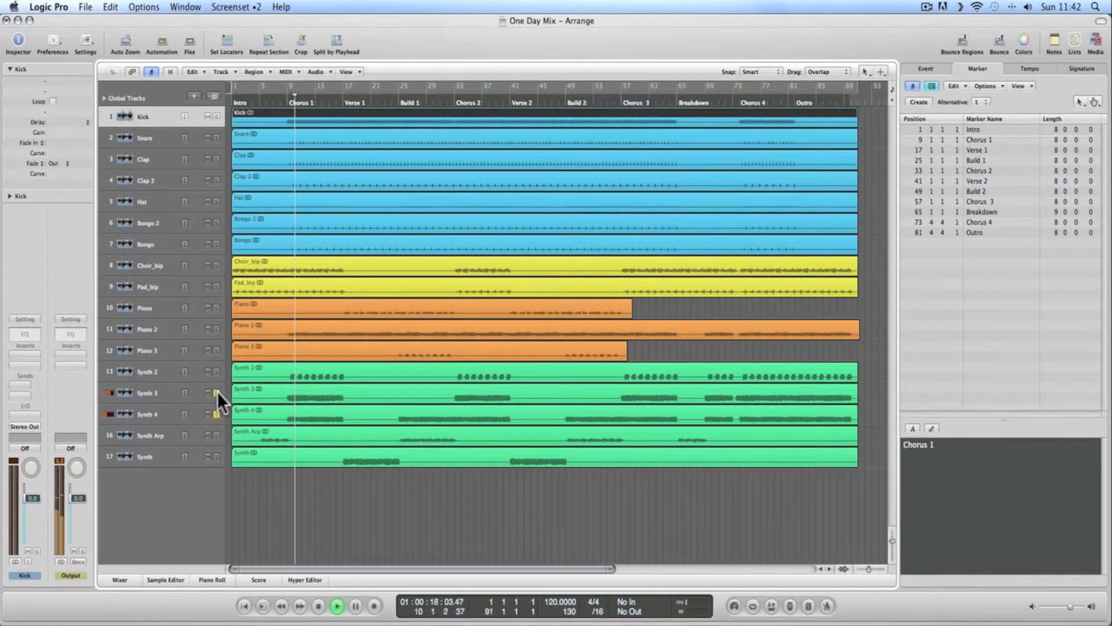
pyautogui.click(218, 392)
pyautogui.click(216, 371)
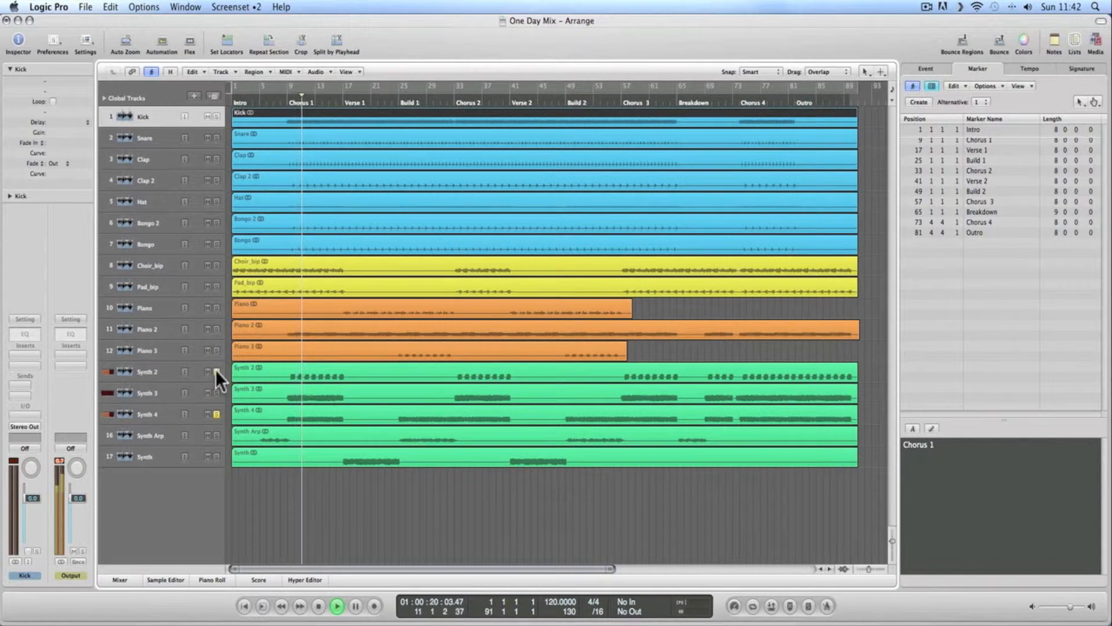
pyautogui.click(216, 372)
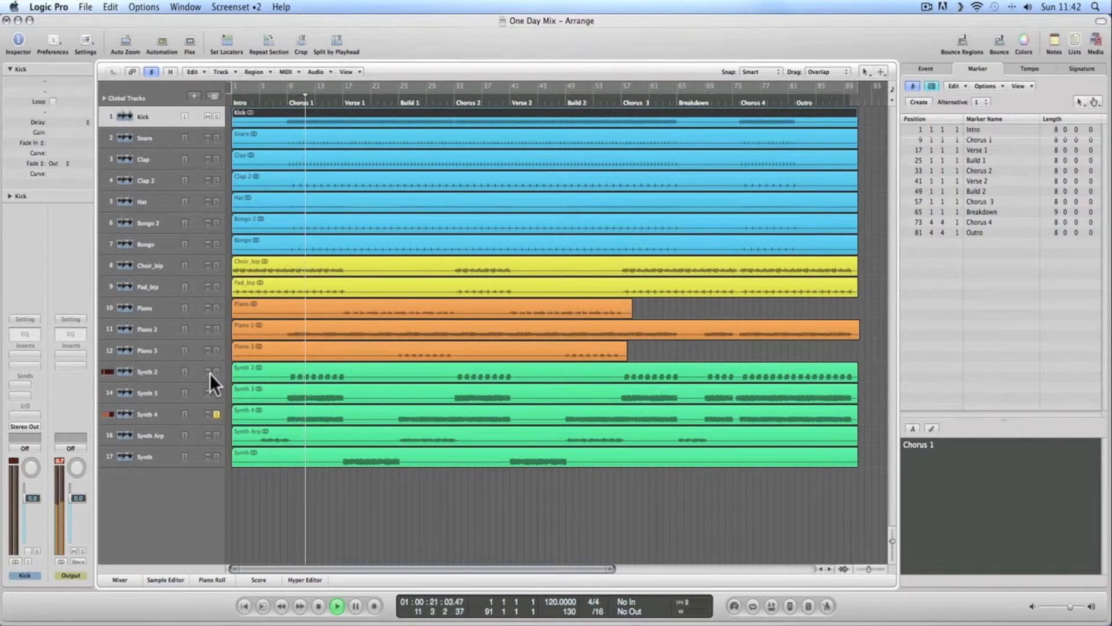
# Step: Rename the Synth 4 track as Synth Bass
pyautogui.click(168, 416)
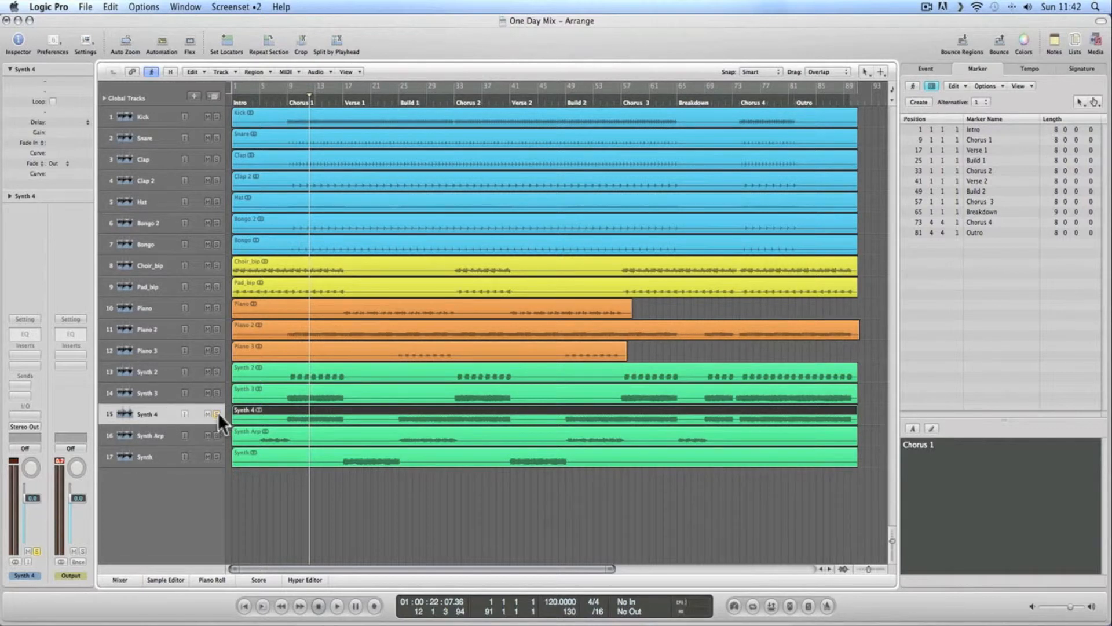
pyautogui.doubleClick(144, 414)
pyautogui.press('BackSpace')
pyautogui.write('Bass')
pyautogui.press('Return')
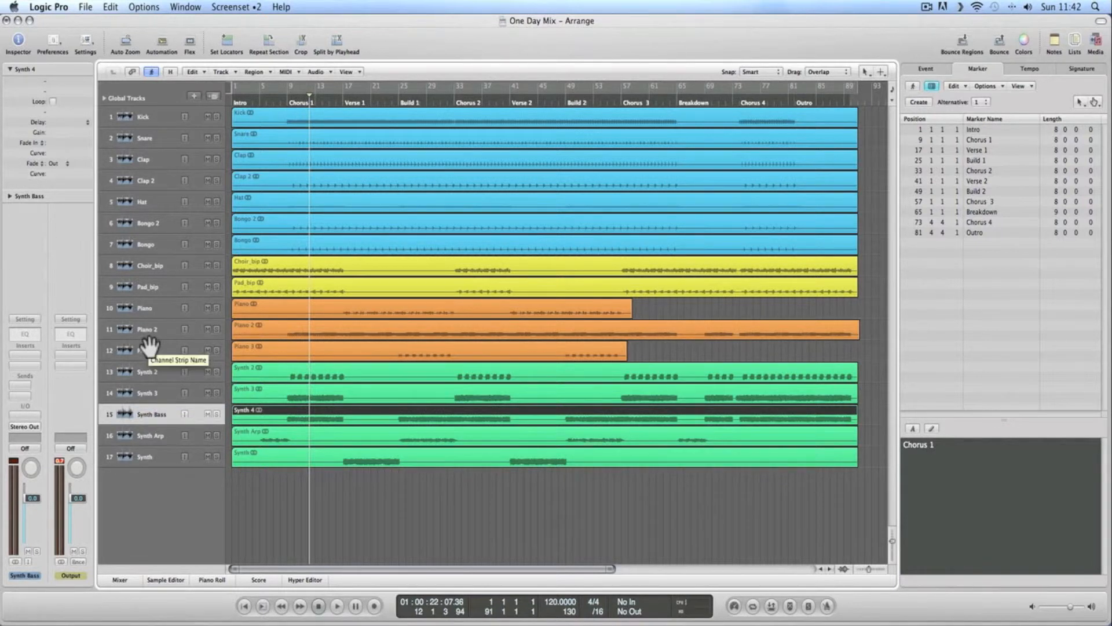
# Step: Open the mixer window and pull the faders of all track channels from Kick to Synth fully down
pyautogui.press('super+2')
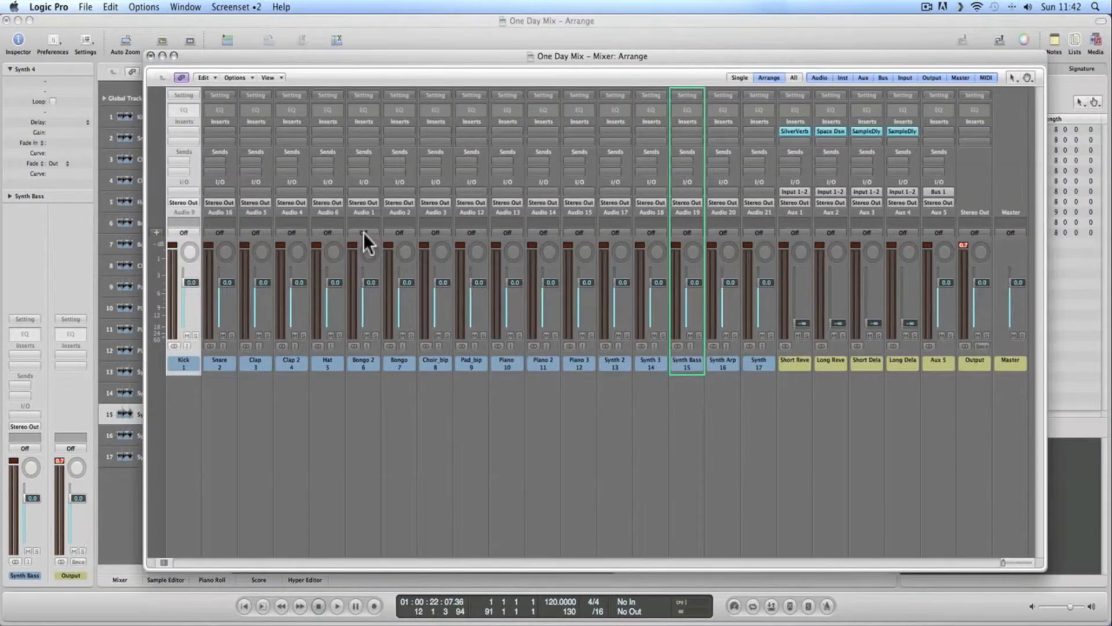
pyautogui.moveTo(442, 58); pyautogui.dragTo(409, 51)
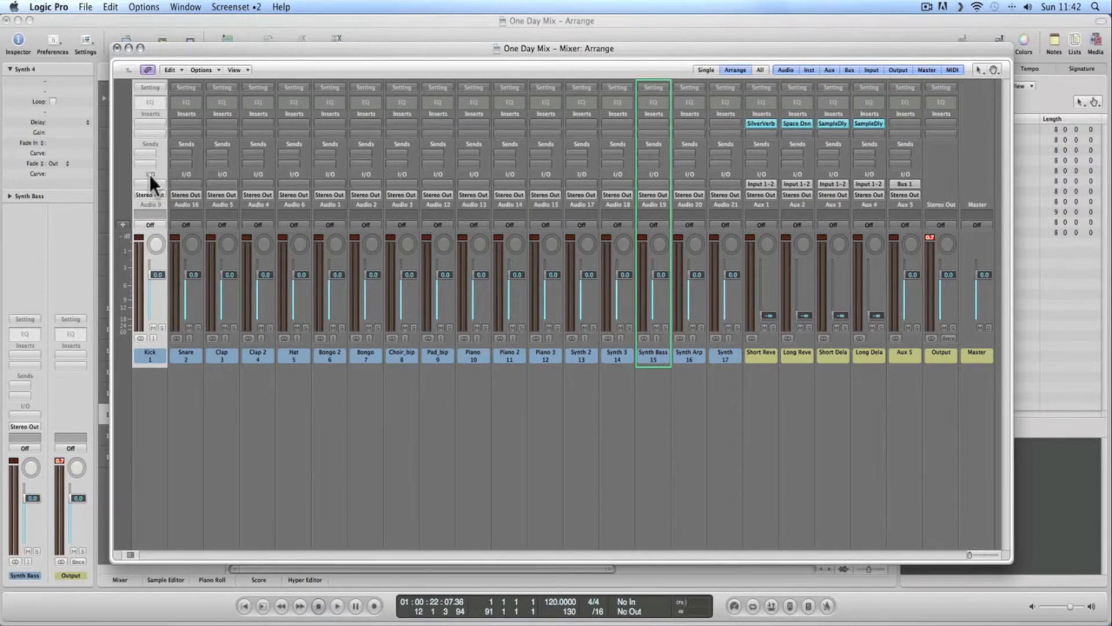
pyautogui.moveTo(150, 174); pyautogui.dragTo(723, 172)
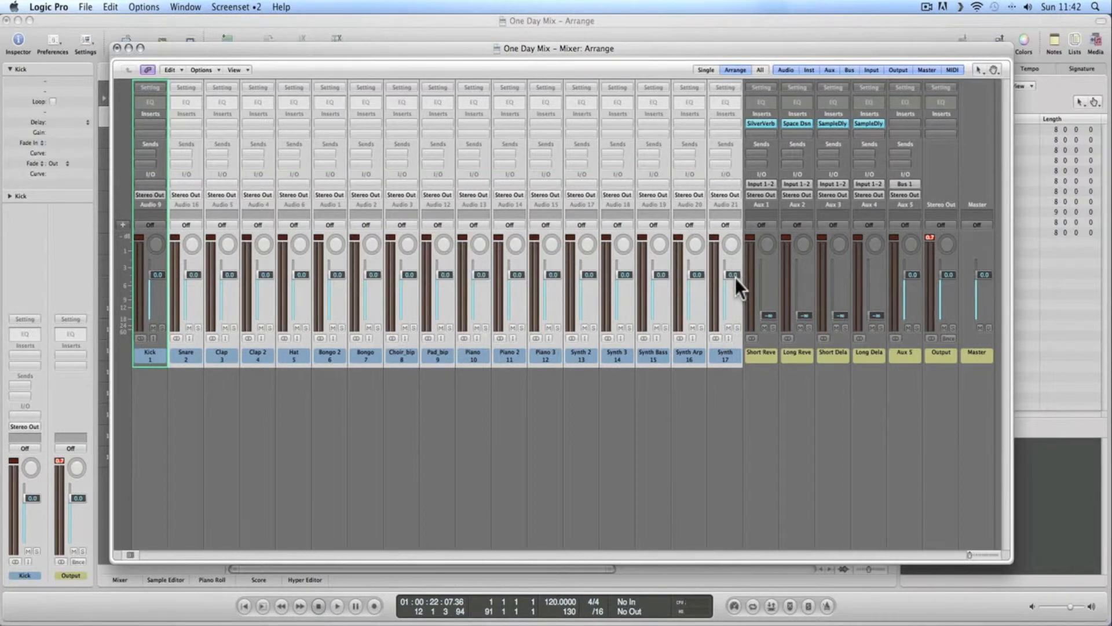
pyautogui.moveTo(732, 276); pyautogui.dragTo(738, 434)
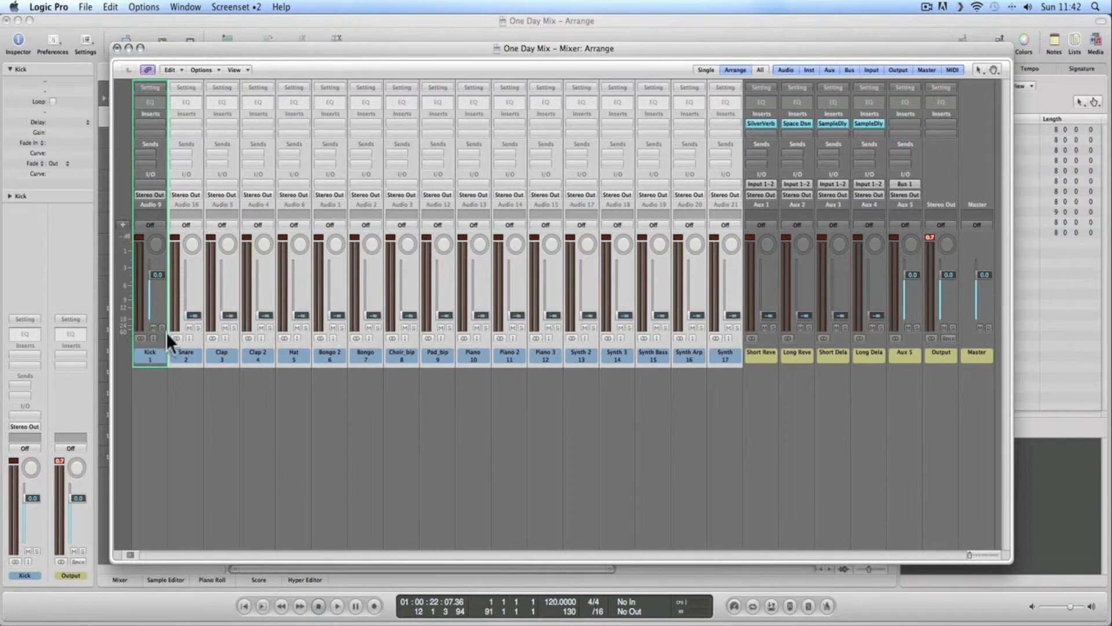
pyautogui.moveTo(149, 277); pyautogui.dragTo(152, 406)
pyautogui.click(405, 425)
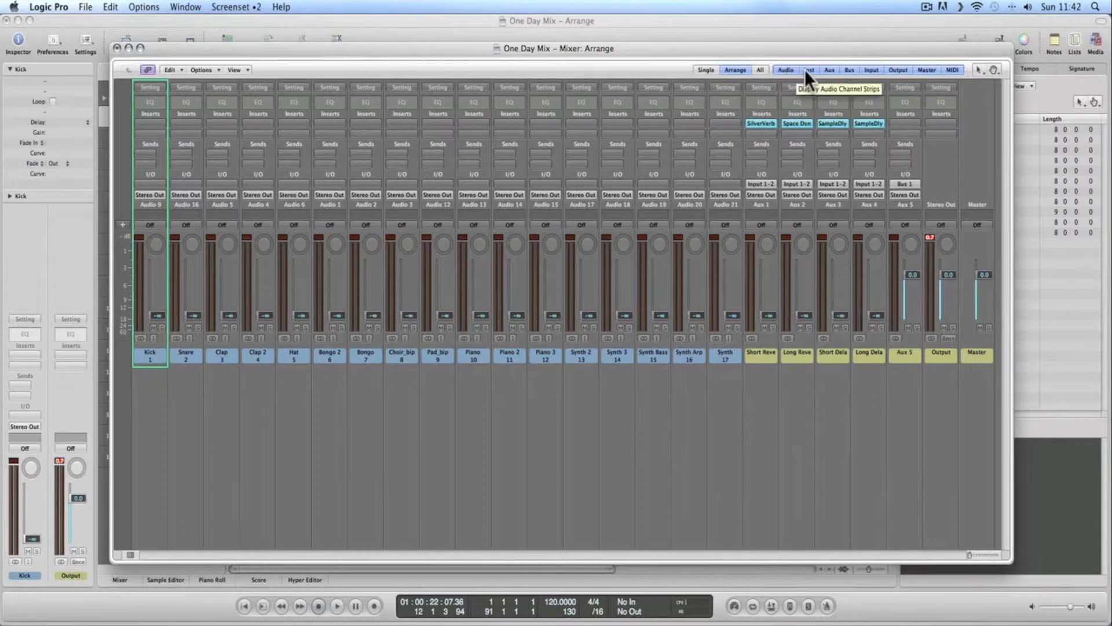
# Step: With the aux channels hidden and the Output's peak reading cleared, start playback and raise the Kick fader to about -5.2 dB
pyautogui.click(830, 69)
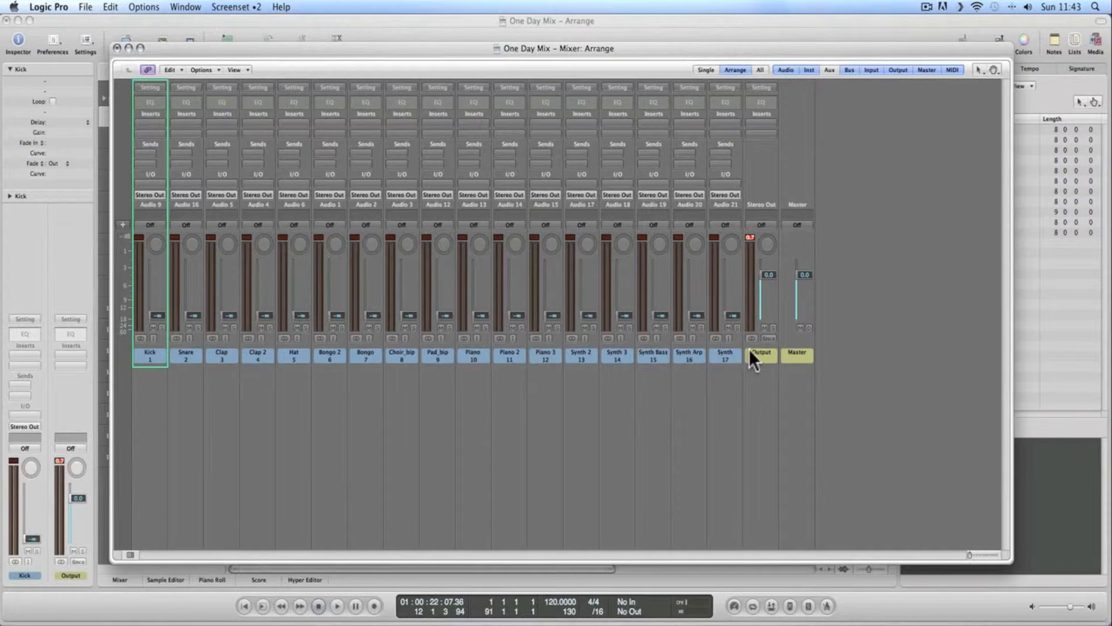
pyautogui.click(752, 236)
pyautogui.press('space')
pyautogui.moveTo(155, 318); pyautogui.dragTo(155, 288)
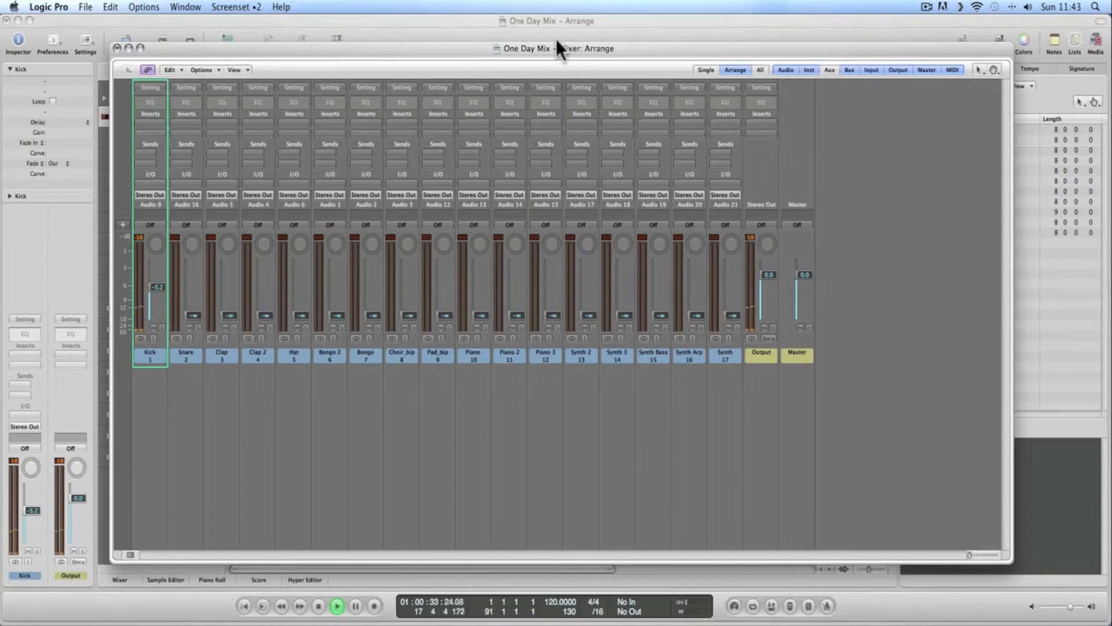
# Step: Uncover the arrangement and set a cycle region over Chorus 1, from bar 9 to bar 17
pyautogui.moveTo(558, 46); pyautogui.dragTo(578, 380)
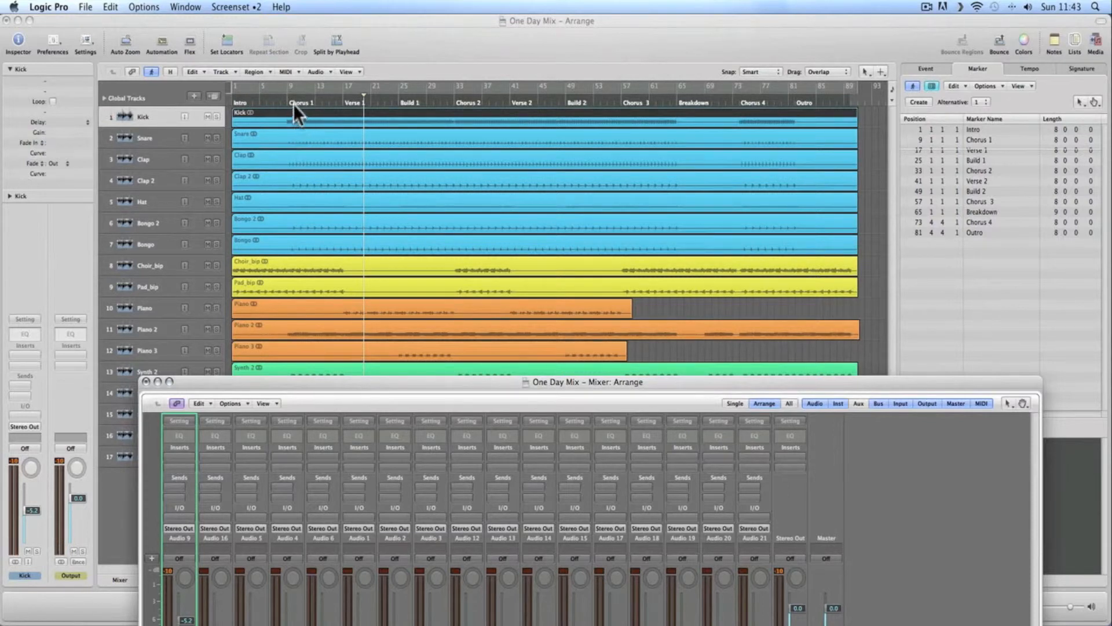
pyautogui.moveTo(231, 88); pyautogui.dragTo(308, 89)
pyautogui.click(244, 90)
pyautogui.hscroll(10, 349, 94)
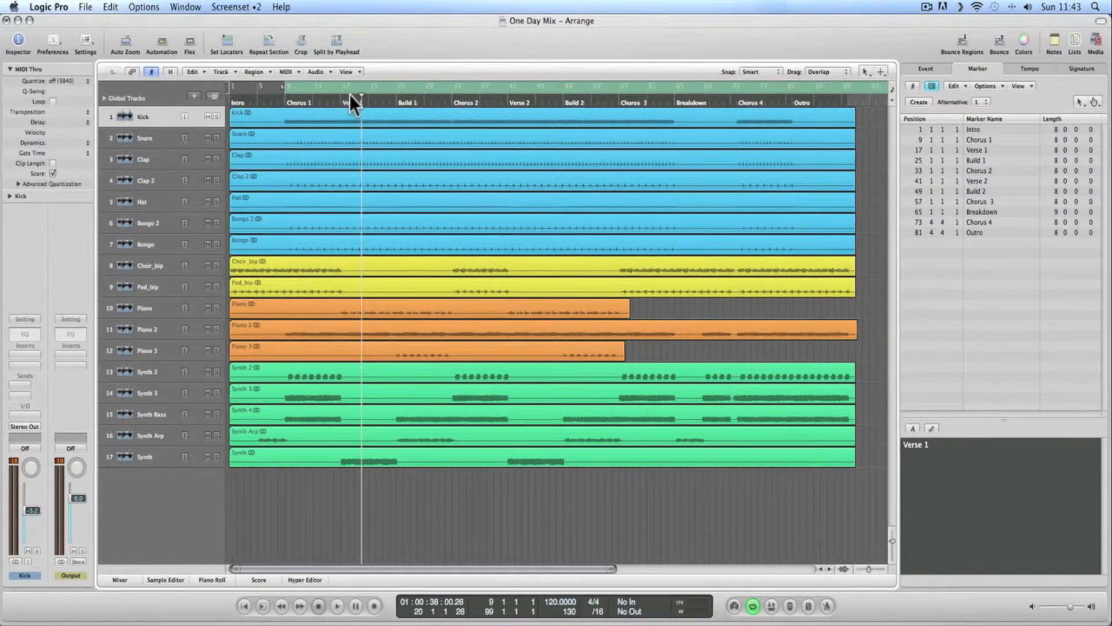
pyautogui.moveTo(548, 86); pyautogui.dragTo(344, 88)
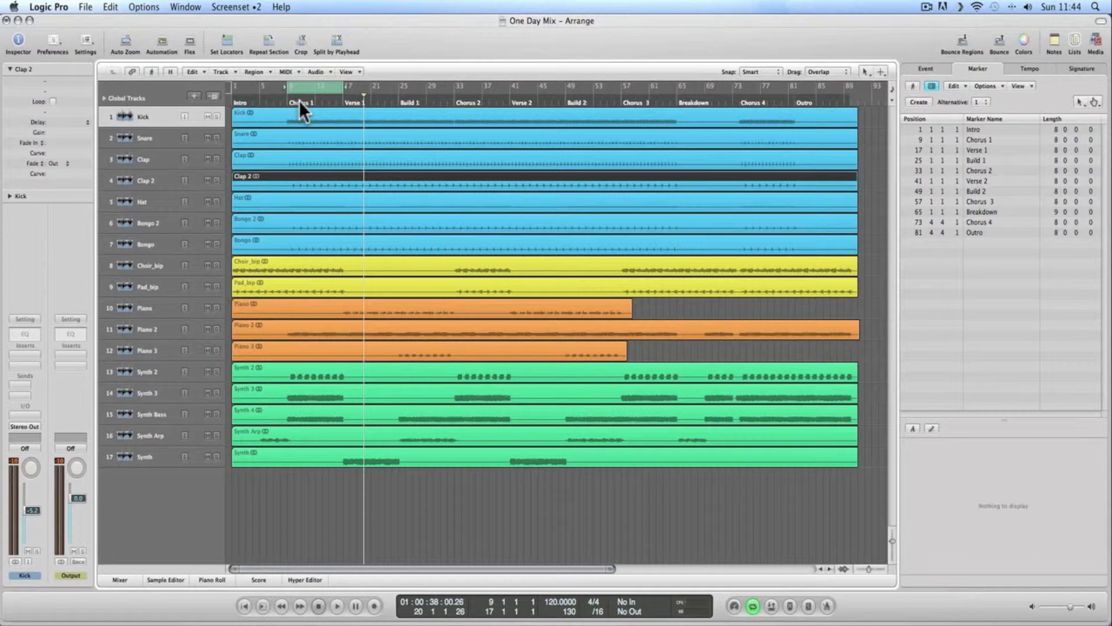
# Step: Move the playhead to the start of Chorus 1 and play the cycled section
pyautogui.click(299, 102)
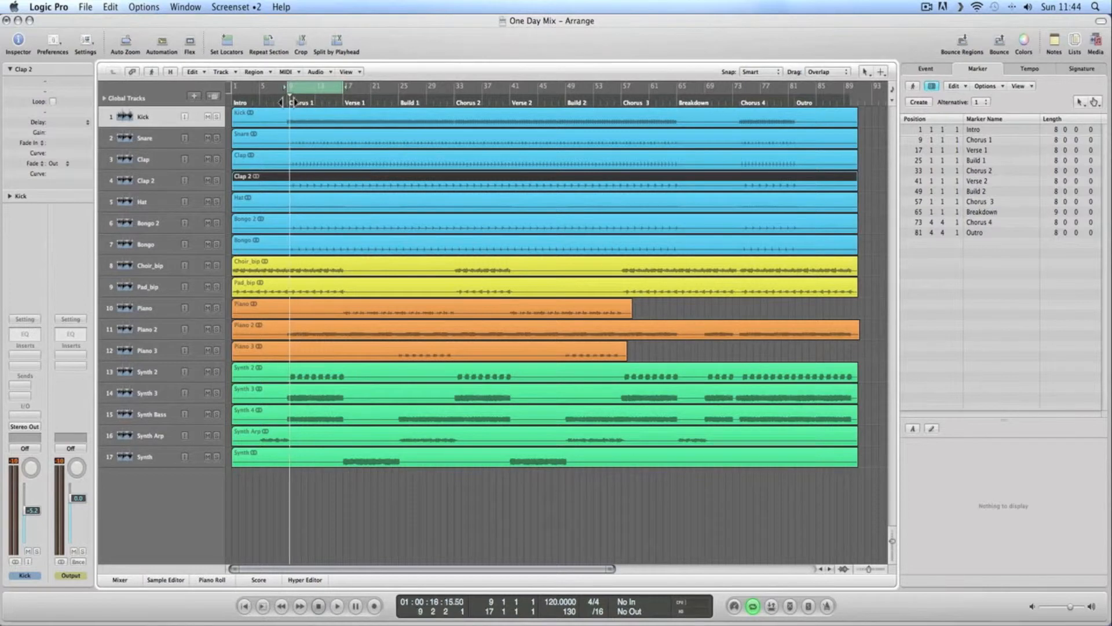
pyautogui.click(293, 102)
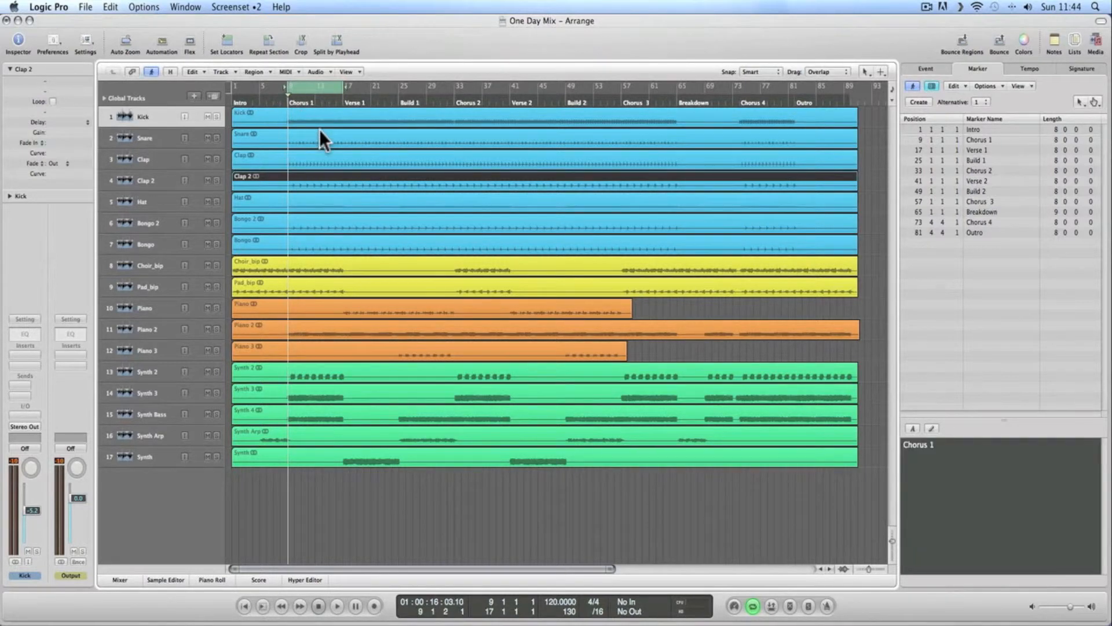
pyautogui.press('space')
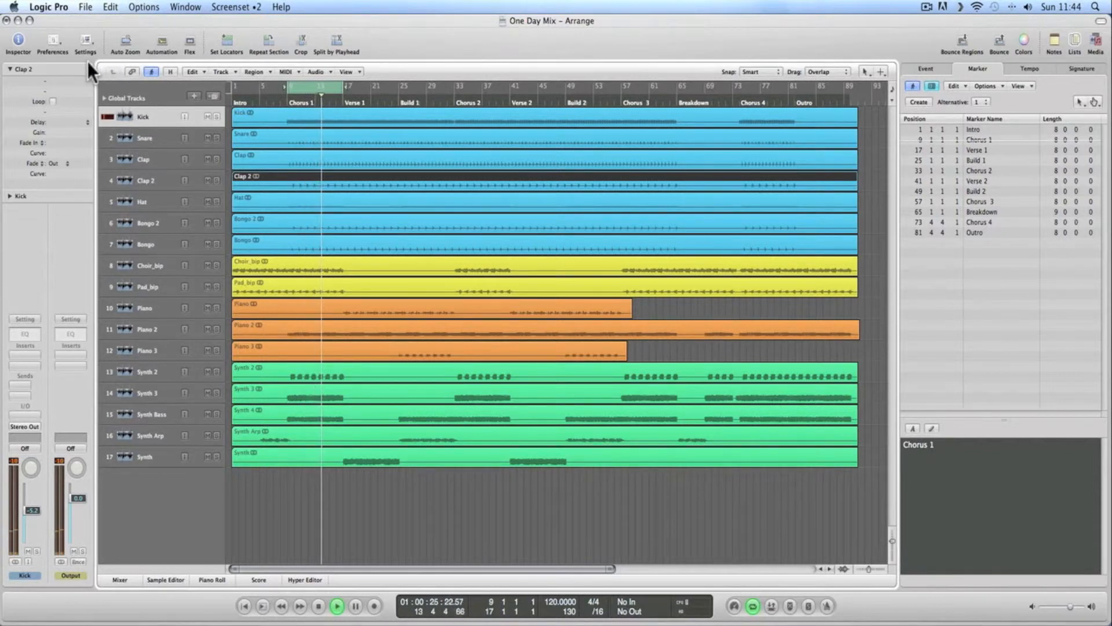
# Step: Reopen the mixer and balance the Synth Bass against the Kick, bringing its fader to about -10.6 dB
pyautogui.press('super+2')
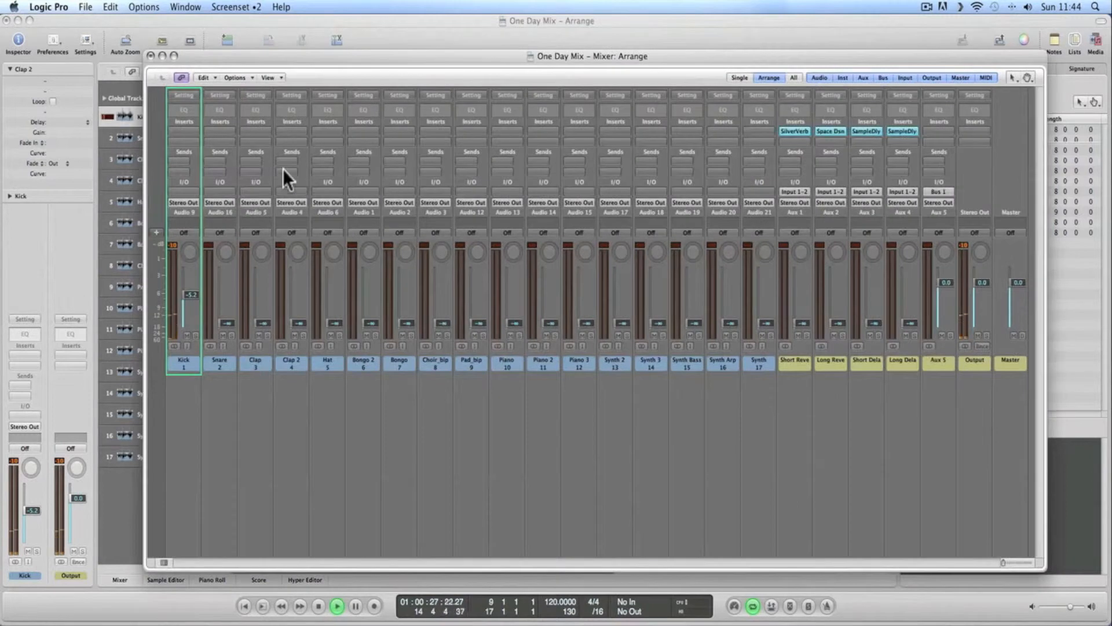
pyautogui.moveTo(323, 58)
pyautogui.mouseDown()
pyautogui.moveTo(335, 43)
pyautogui.moveTo(323, 42)
pyautogui.mouseUp()
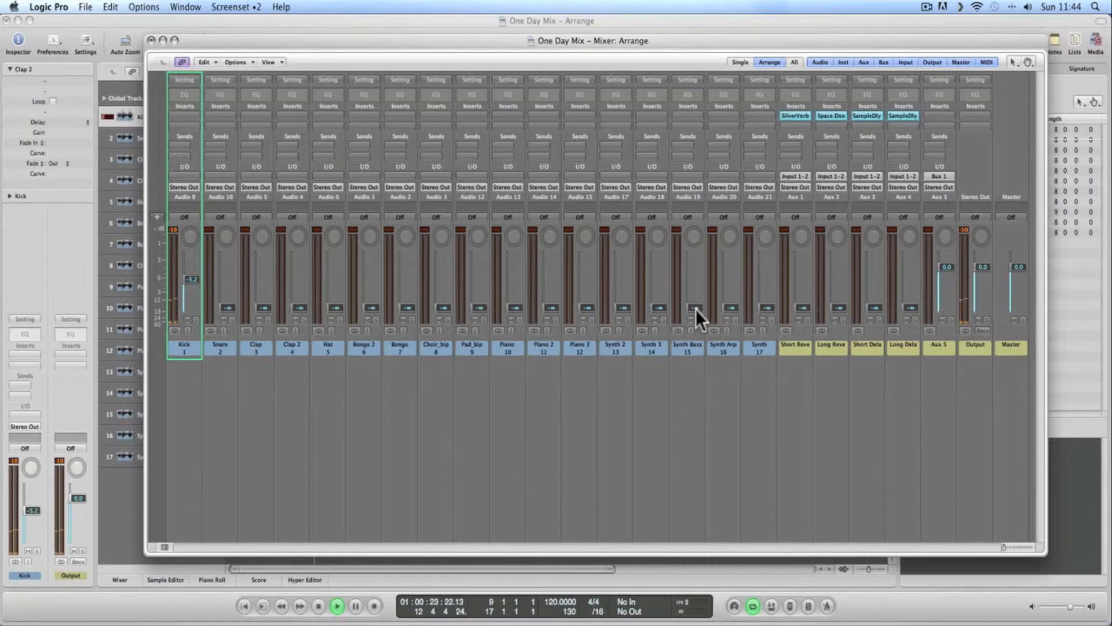
pyautogui.moveTo(696, 308); pyautogui.dragTo(696, 307)
pyautogui.moveTo(696, 307); pyautogui.dragTo(696, 305)
pyautogui.moveTo(696, 286); pyautogui.dragTo(697, 270)
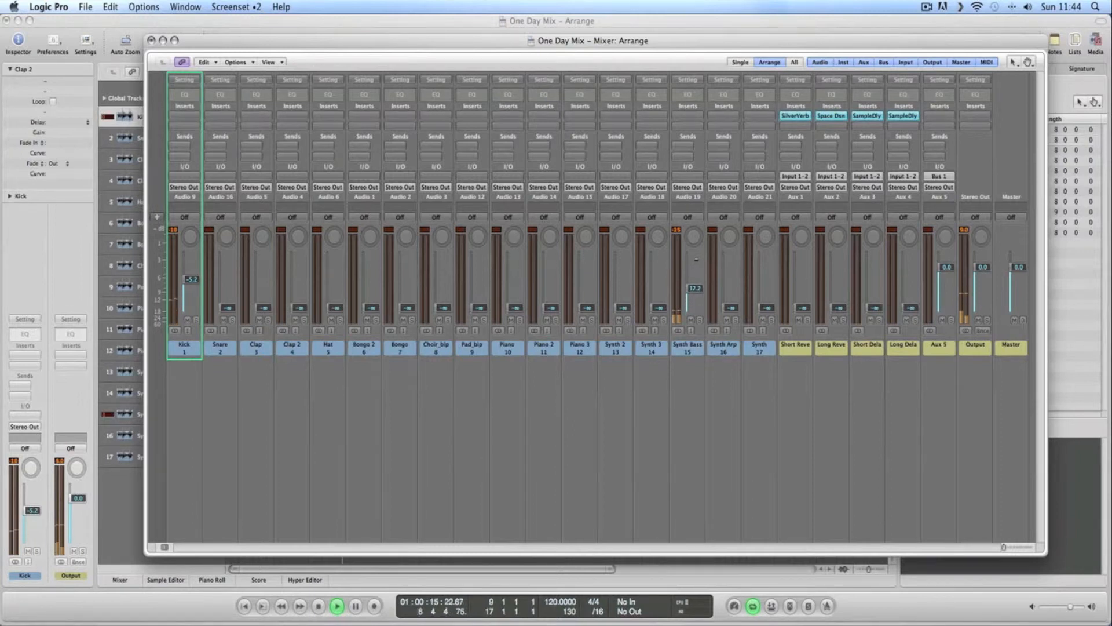
pyautogui.moveTo(695, 262); pyautogui.dragTo(695, 303)
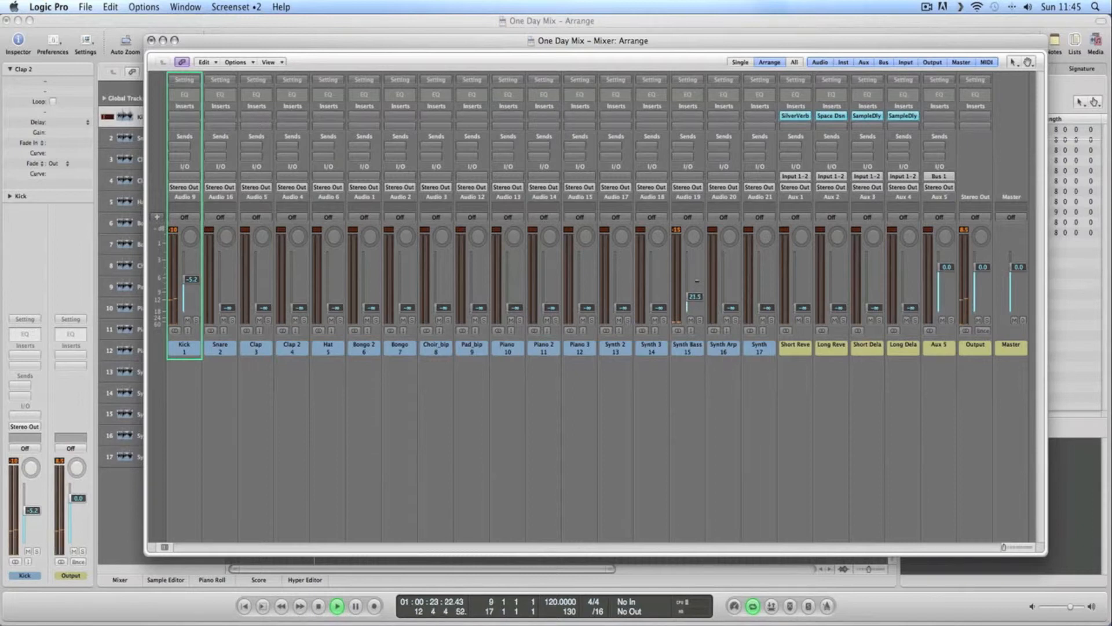
pyautogui.moveTo(697, 281); pyautogui.dragTo(696, 266)
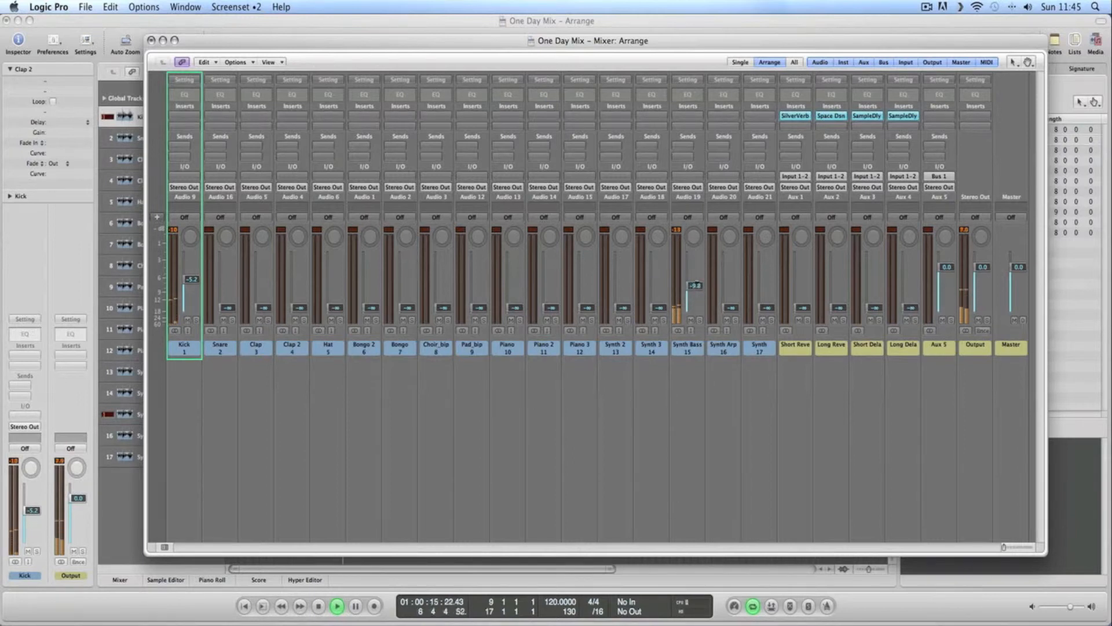
pyautogui.moveTo(696, 285); pyautogui.dragTo(695, 283)
pyautogui.moveTo(697, 290); pyautogui.dragTo(696, 288)
pyautogui.moveTo(698, 283); pyautogui.dragTo(699, 293)
# Step: Raise the Snare fader to about -2.8 dB, Clap to about -12.4 dB and Clap 2 to about -12.2 dB
pyautogui.moveTo(230, 308); pyautogui.dragTo(229, 275)
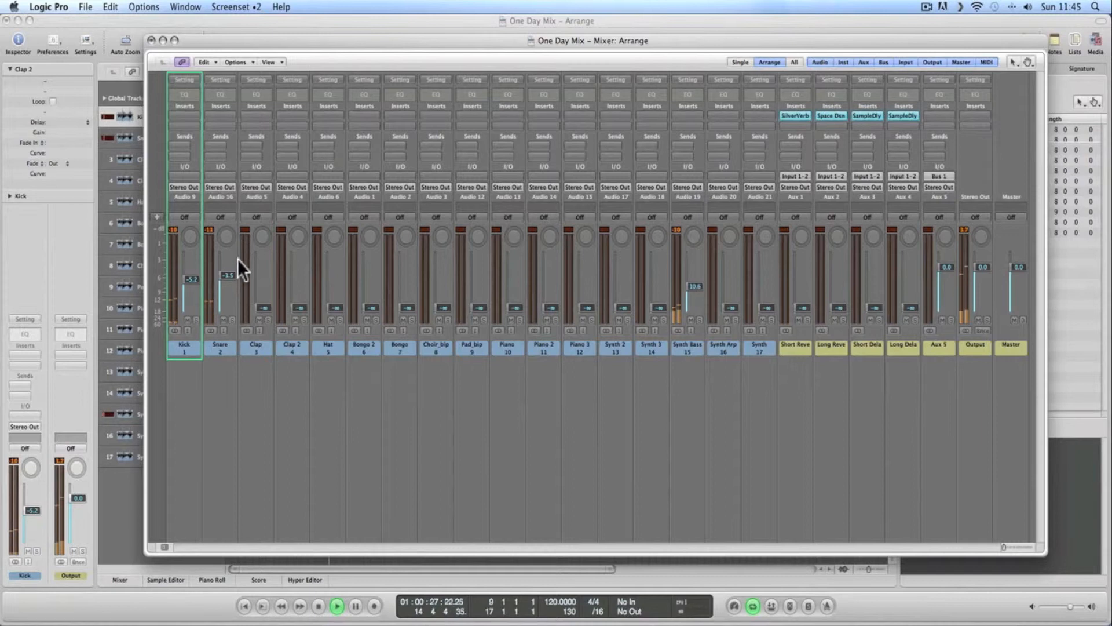
pyautogui.moveTo(234, 273); pyautogui.dragTo(234, 271)
pyautogui.click(209, 230)
pyautogui.moveTo(270, 305); pyautogui.dragTo(266, 257)
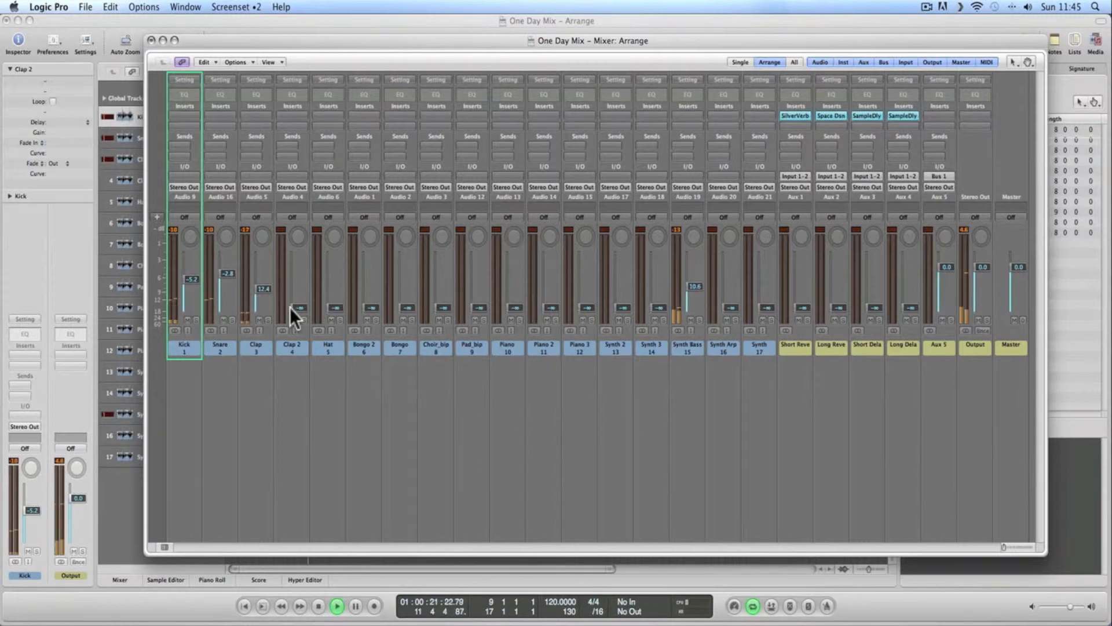
pyautogui.moveTo(297, 308); pyautogui.dragTo(297, 255)
# Step: Mute the Synth Bass and raise the Hat fader to about -6.0 dB and the Clap fader to about -10.6 dB
pyautogui.click(691, 320)
pyautogui.moveTo(337, 307); pyautogui.dragTo(337, 275)
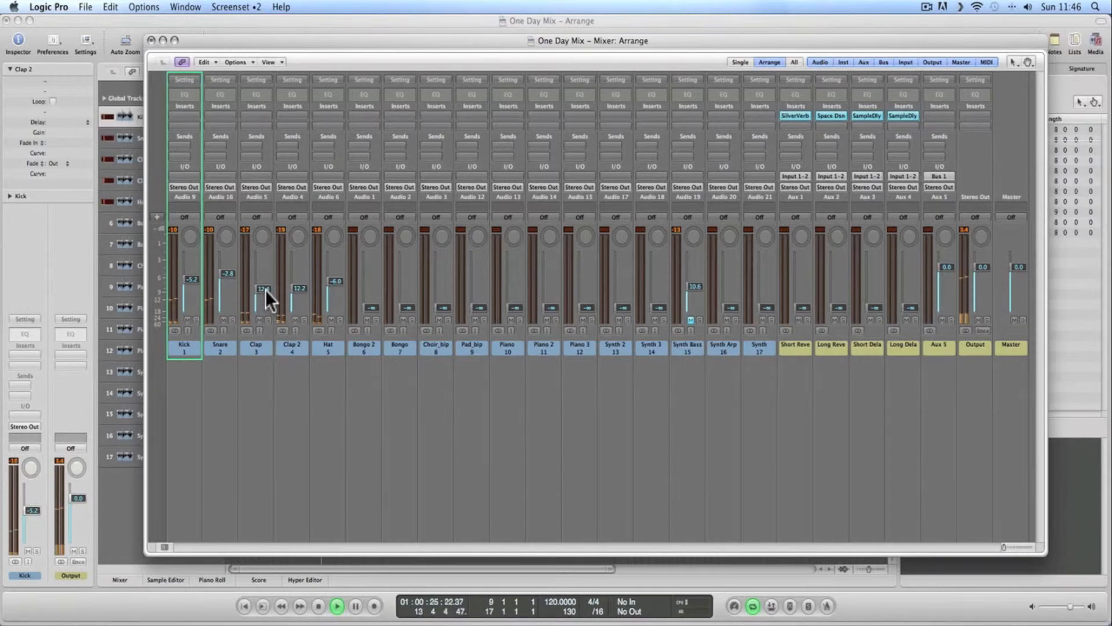
pyautogui.moveTo(268, 289)
pyautogui.mouseDown()
pyautogui.moveTo(269, 273)
pyautogui.moveTo(268, 286)
pyautogui.mouseUp()
# Step: Raise Bongo 2 to about -5.9 dB and Bongo to about -7.0 dB, and unmute the Synth Bass
pyautogui.moveTo(377, 308); pyautogui.dragTo(359, 280)
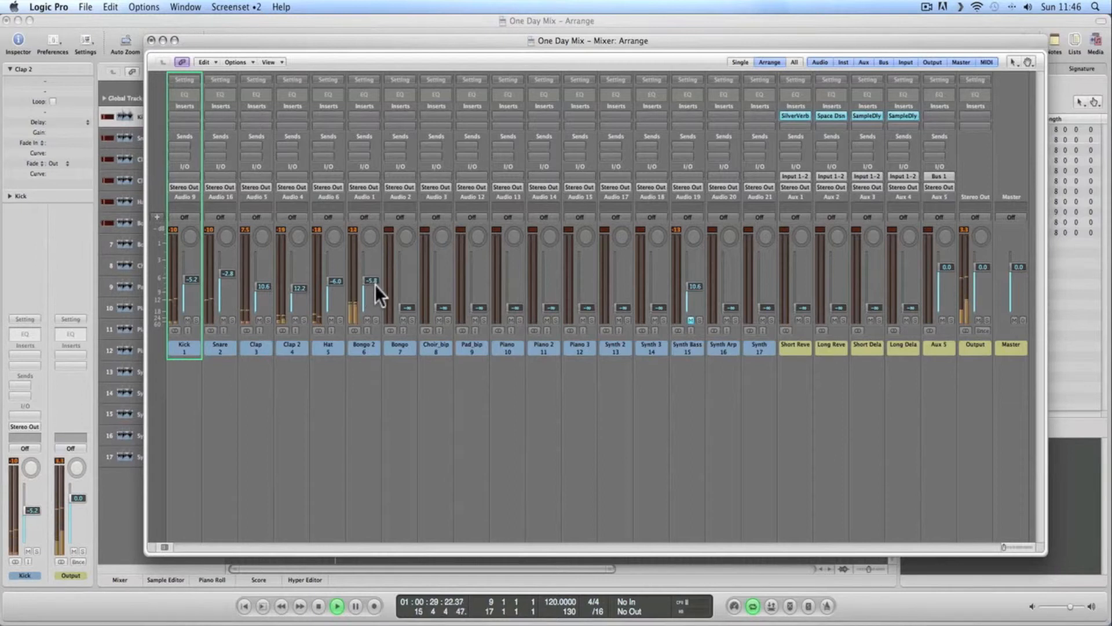
pyautogui.moveTo(370, 283); pyautogui.dragTo(372, 283)
pyautogui.moveTo(408, 307); pyautogui.dragTo(407, 282)
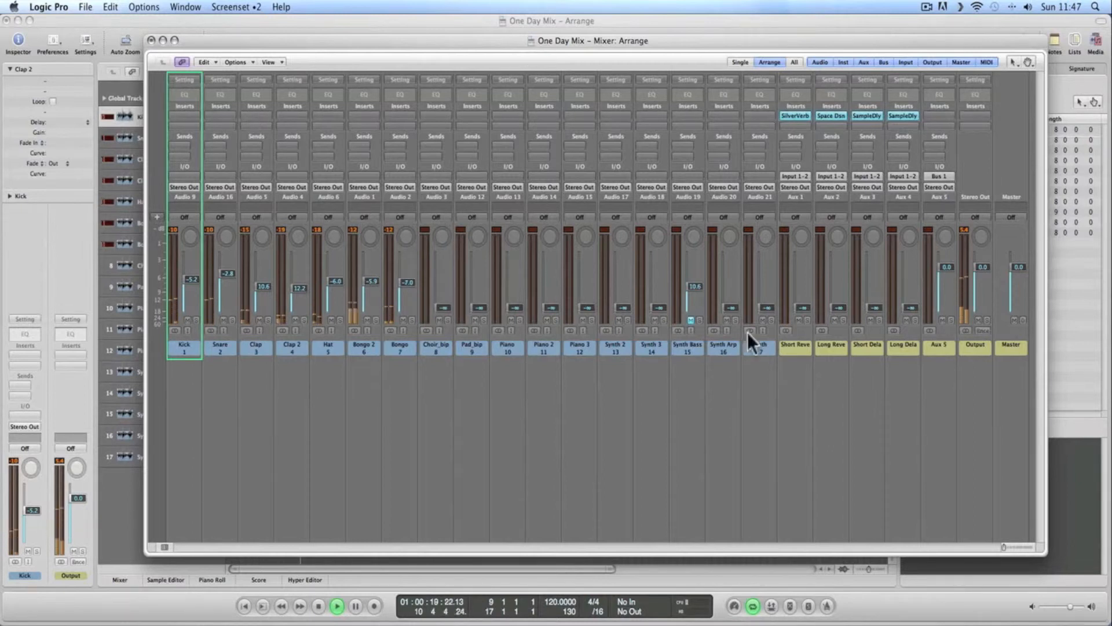
pyautogui.click(690, 320)
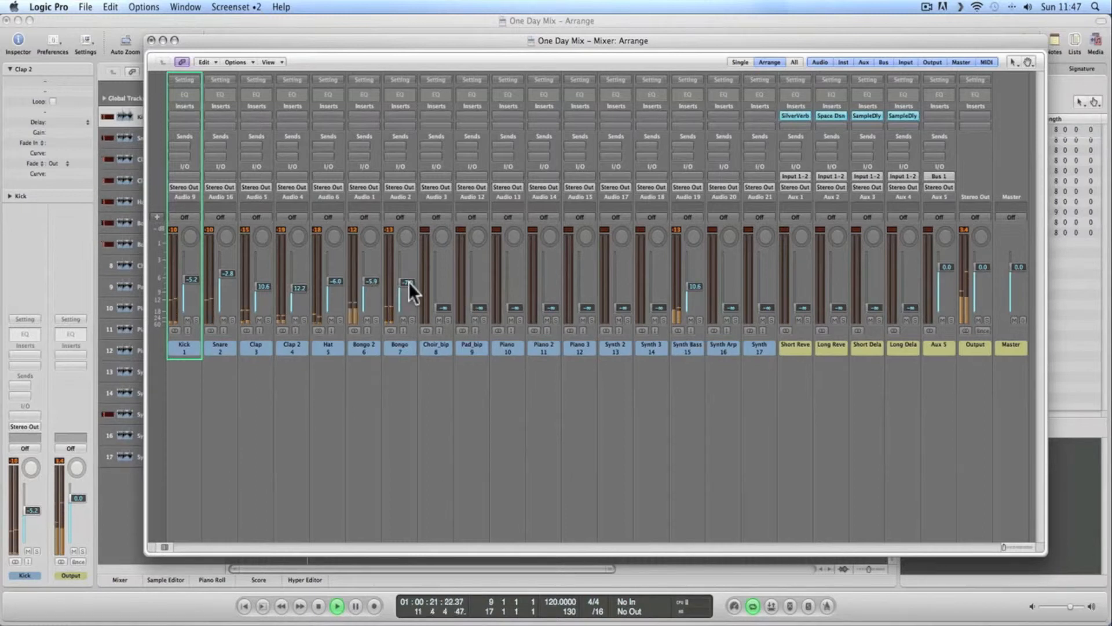
# Step: Set the Bongo channel's level to -6 dB and the Bongo 2 channel's level to -7 dB
pyautogui.moveTo(409, 283)
pyautogui.doubleClick(408, 282)
pyautogui.write('-6')
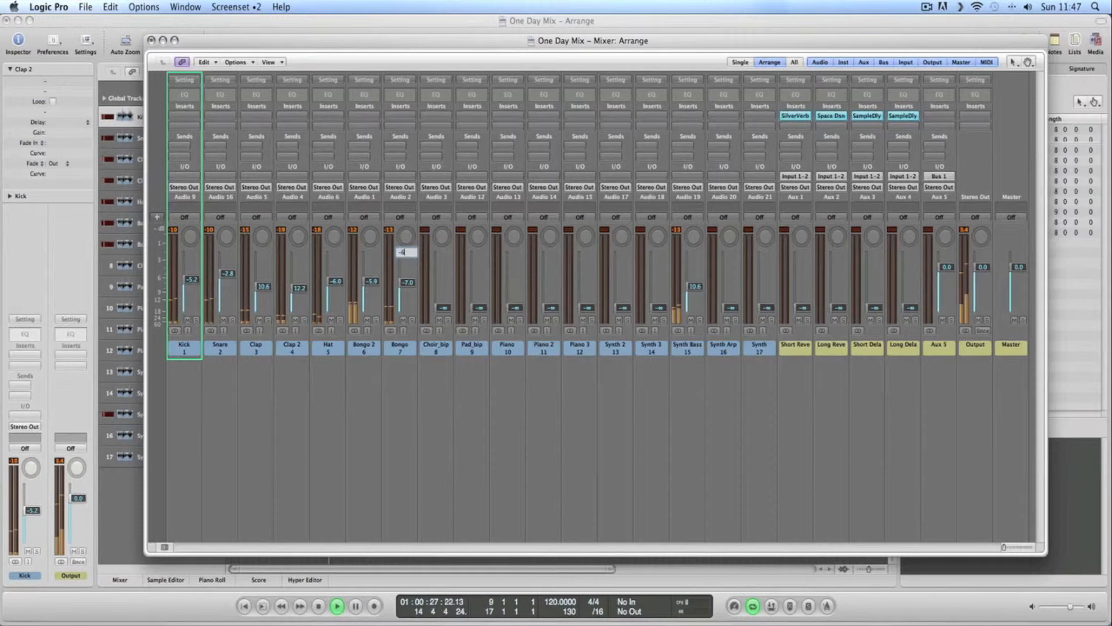
pyautogui.press('Return')
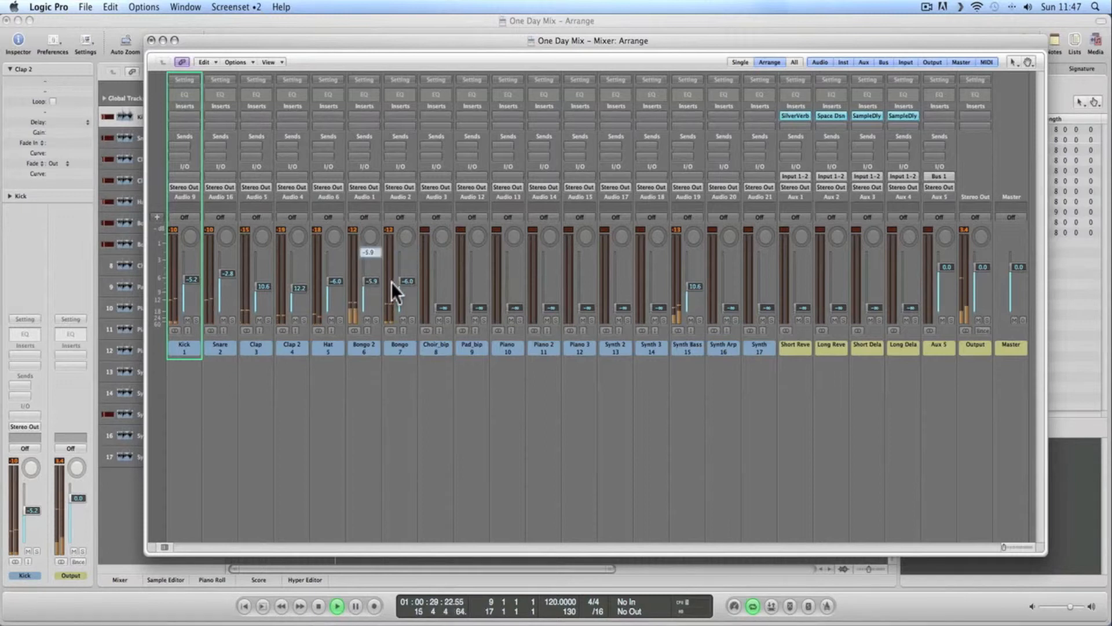
pyautogui.doubleClick(371, 281)
pyautogui.write('-7')
pyautogui.press('Return')
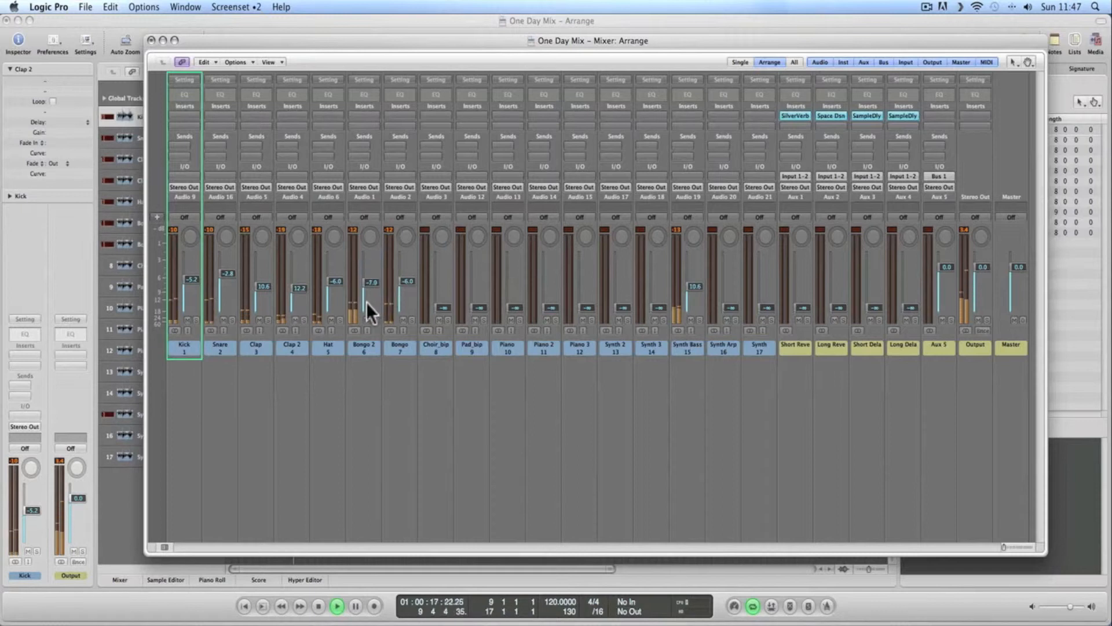
# Step: Set the Hat channel's level to -7 dB and the Clap 2 channel's level to -13 dB
pyautogui.doubleClick(337, 281)
pyautogui.write('-7')
pyautogui.press('Return')
pyautogui.doubleClick(300, 287)
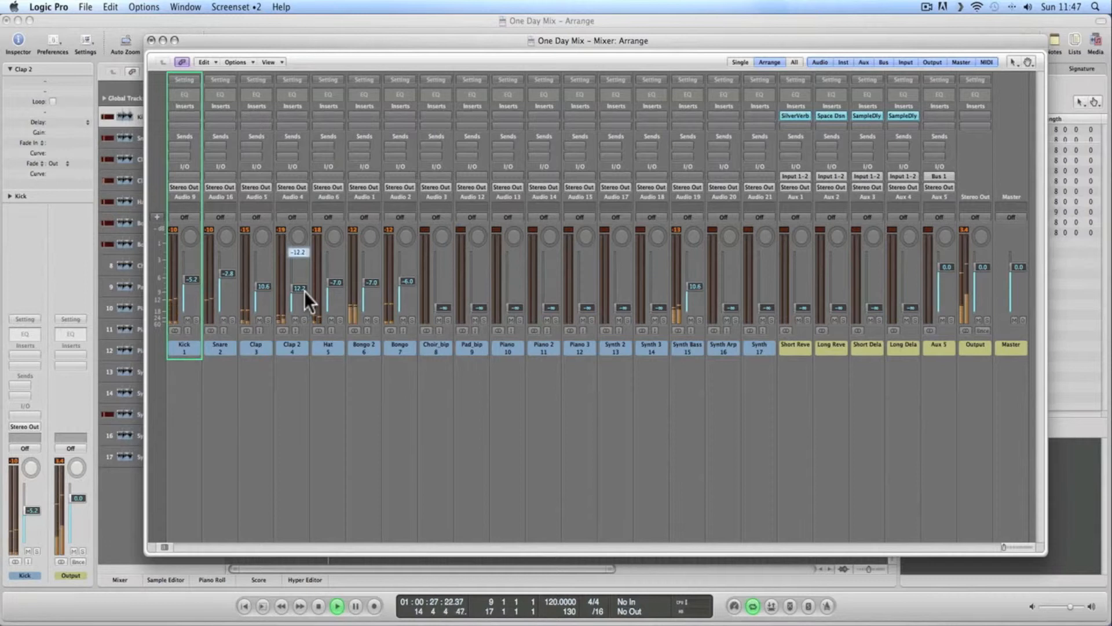
pyautogui.write('-13')
pyautogui.press('Return')
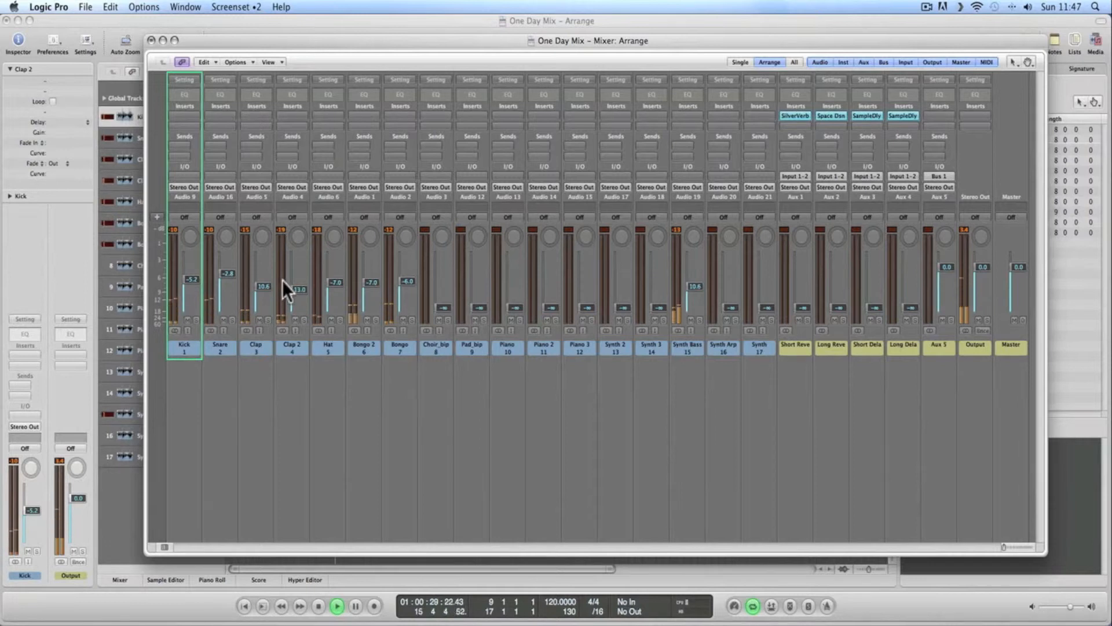
# Step: Set the Clap channel's level to -11.6 dB and the Snare channel's level to -3.8 dB
pyautogui.doubleClick(266, 286)
pyautogui.write('-')
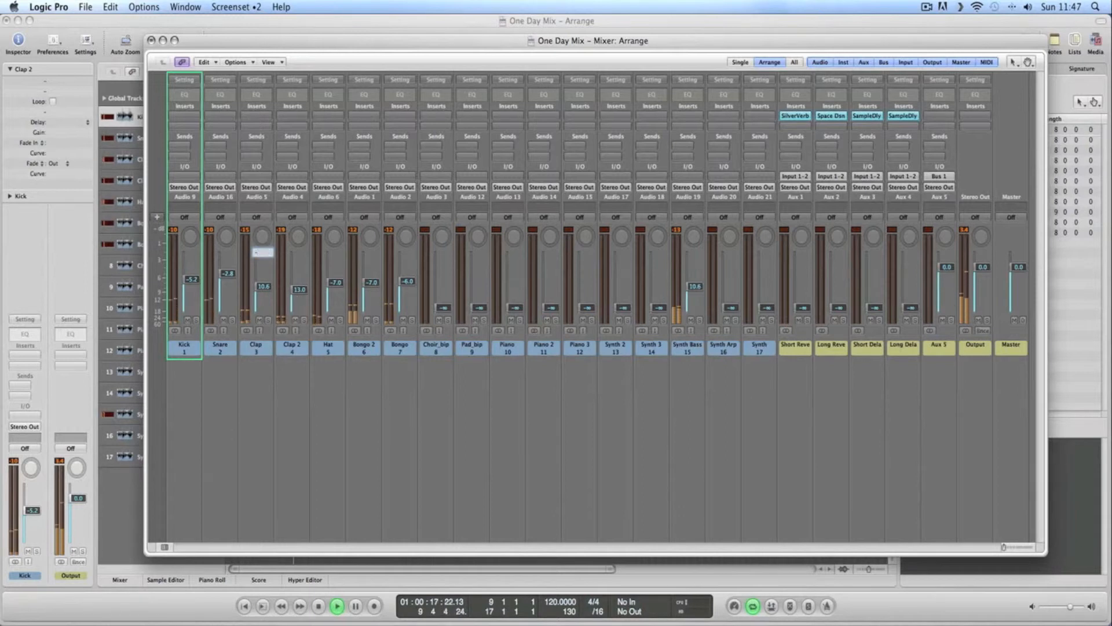
pyautogui.write('11.6')
pyautogui.press('Return')
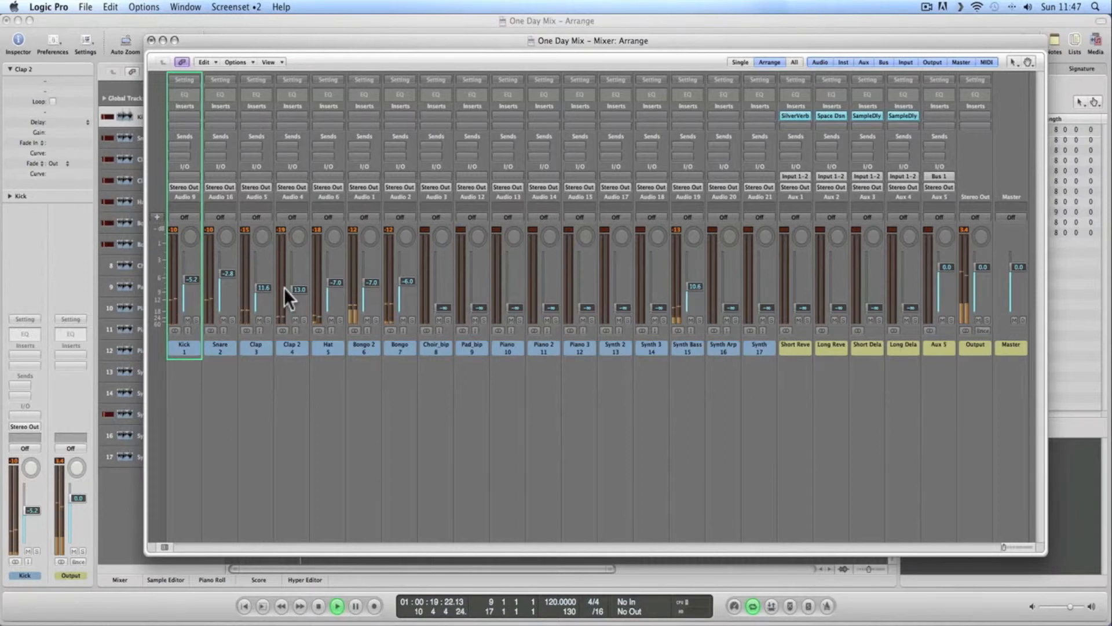
pyautogui.doubleClick(223, 274)
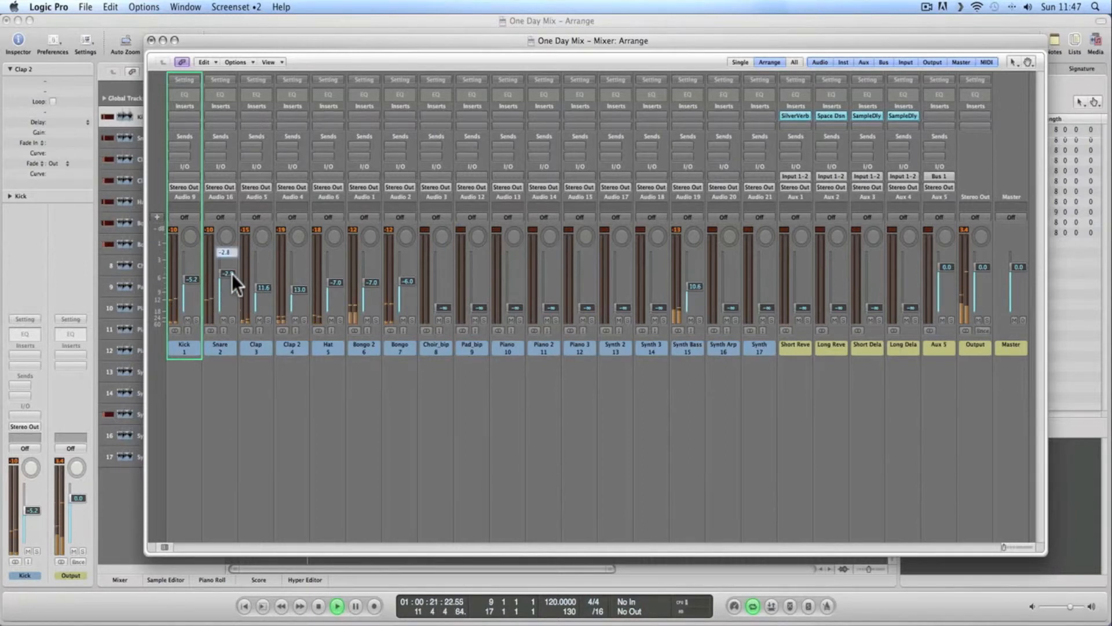
pyautogui.write('-3.8')
pyautogui.press('Return')
# Step: Set the Kick channel's level to -6.2 dB
pyautogui.doubleClick(196, 279)
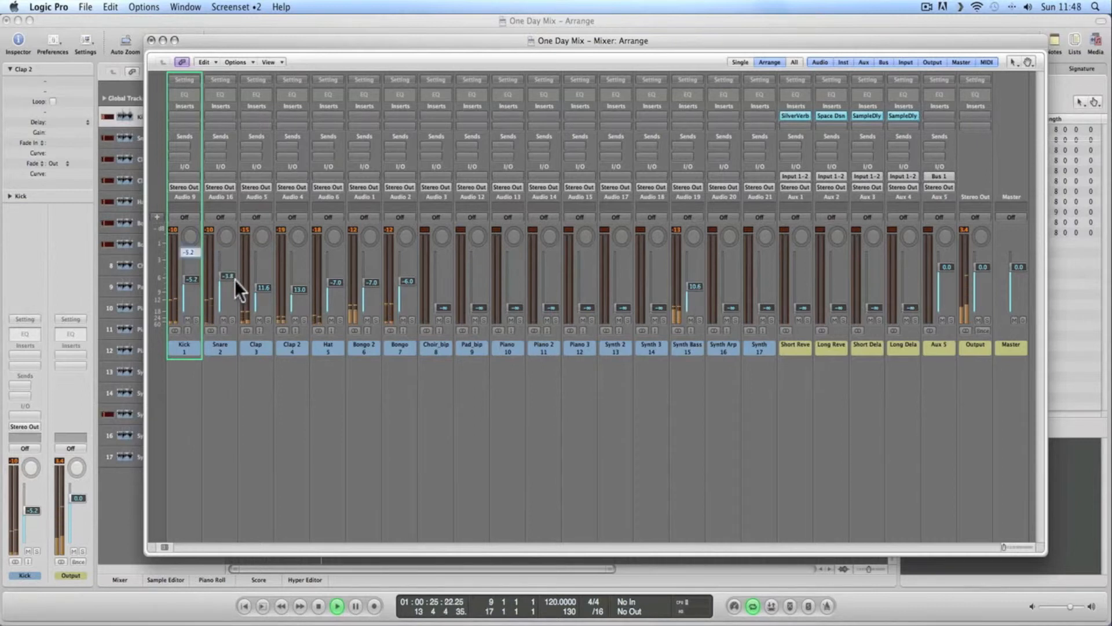
pyautogui.write('-6.2')
pyautogui.press('Return')
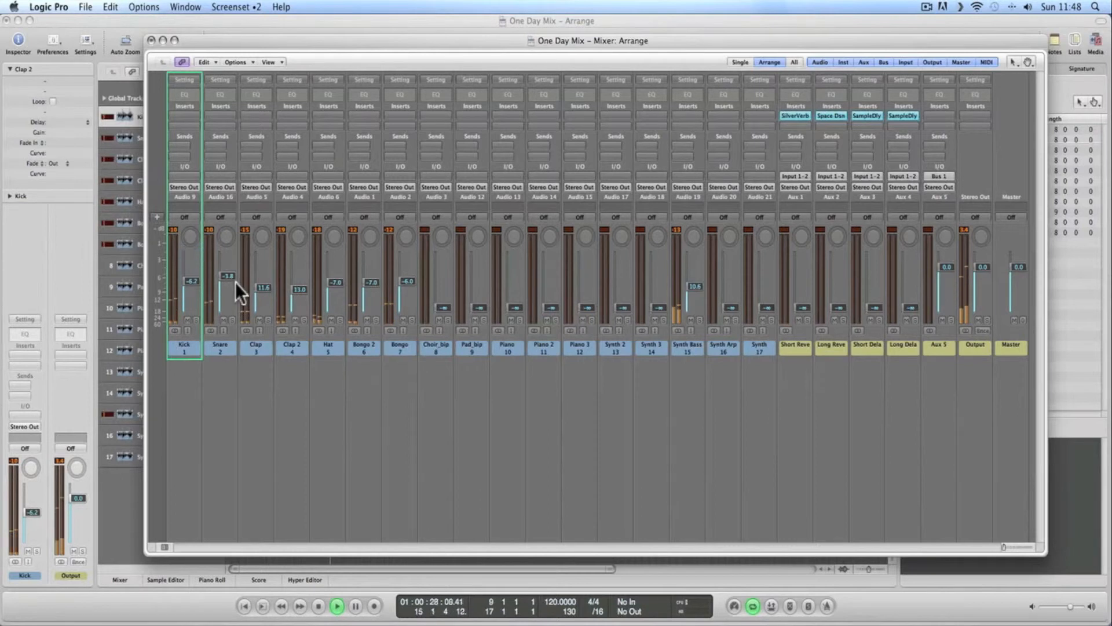
# Step: Set the Synth Bass channel's level to -11.6 dB
pyautogui.doubleClick(694, 286)
pyautogui.write('-11')
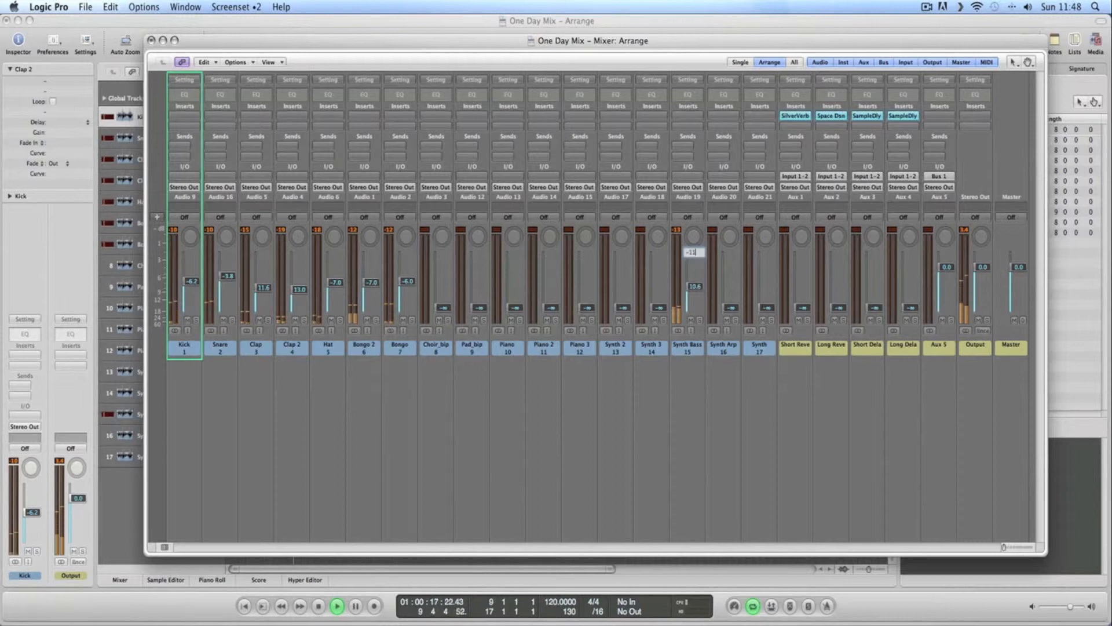
pyautogui.press('Return')
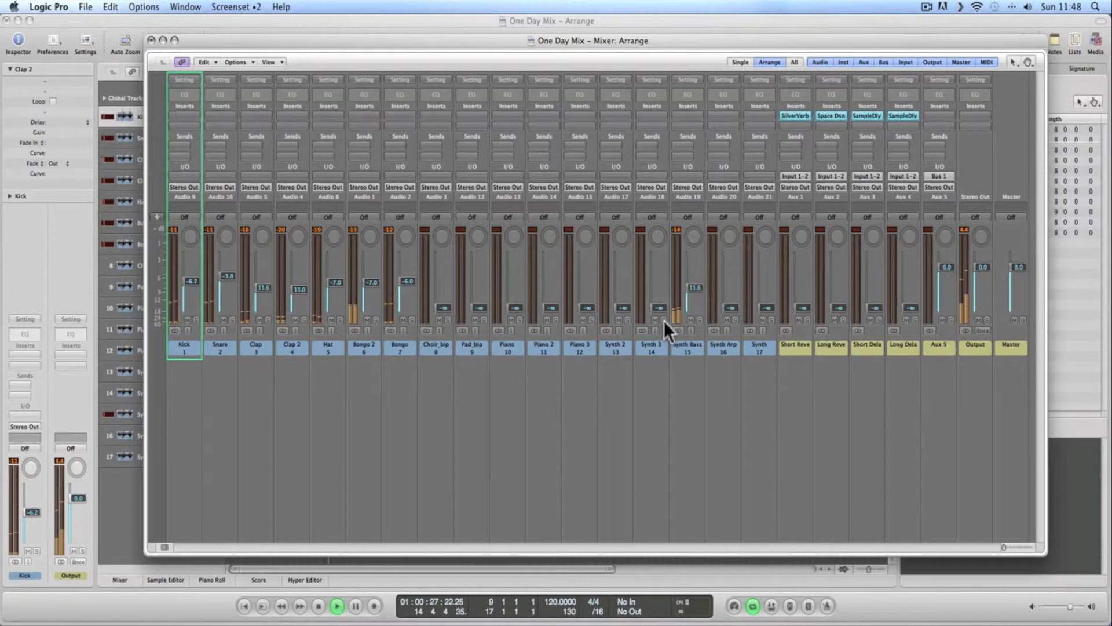
# Step: Set the Synth 3 channel's level to -16 dB and the Synth 2 channel's level to -14.4 dB
pyautogui.moveTo(520, 41); pyautogui.dragTo(436, 88)
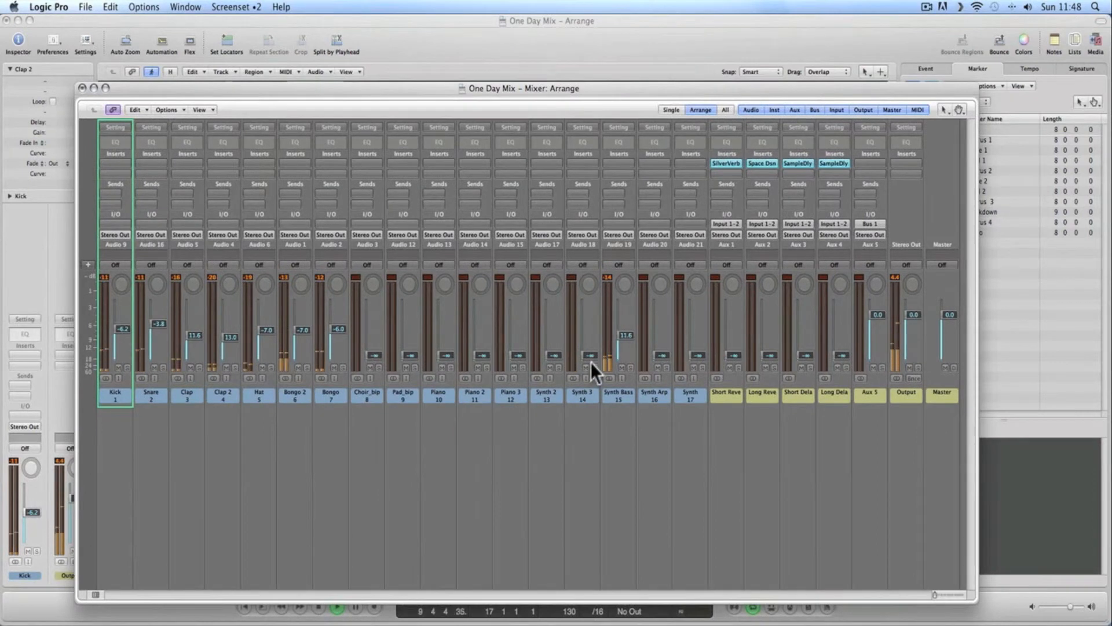
pyautogui.moveTo(589, 354); pyautogui.dragTo(558, 328)
pyautogui.moveTo(552, 336); pyautogui.dragTo(551, 338)
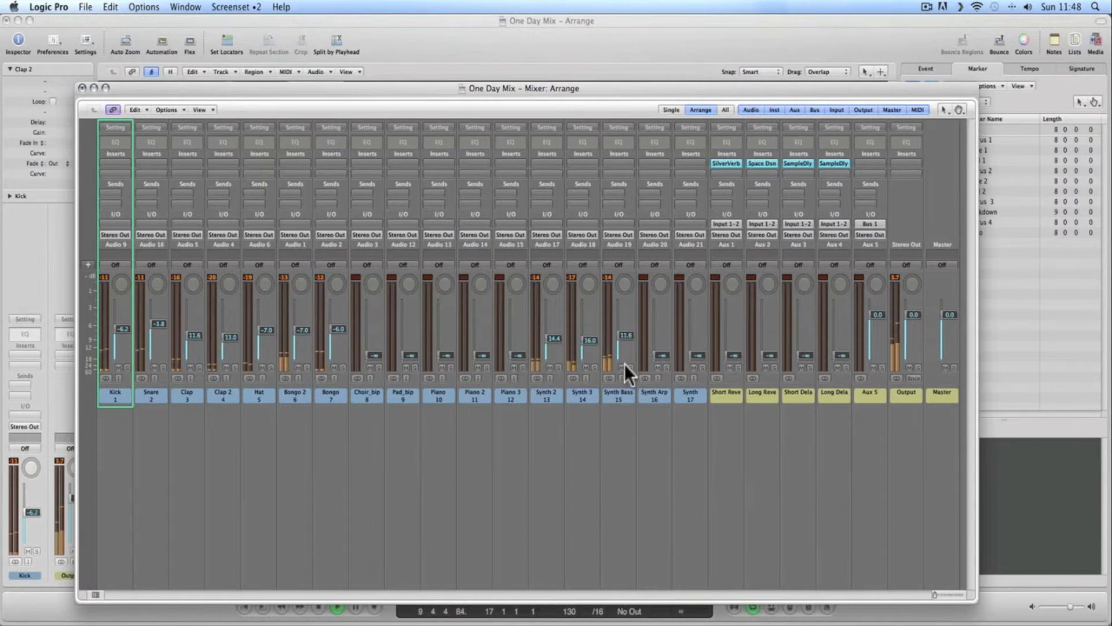
# Step: Set the channel levels to -13 dB for Piano 2, -5.9 dB for Pad_bip and -14.4 dB for Choir_bip
pyautogui.moveTo(703, 357); pyautogui.dragTo(662, 370)
pyautogui.moveTo(518, 354); pyautogui.dragTo(489, 306)
pyautogui.moveTo(445, 354); pyautogui.dragTo(417, 328)
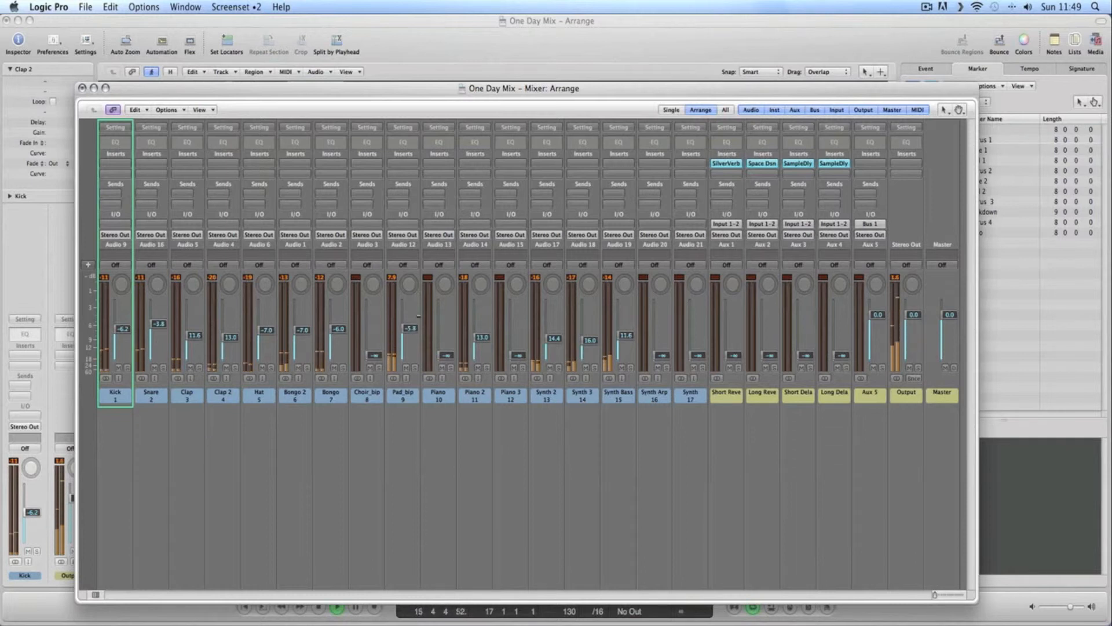
pyautogui.moveTo(417, 329); pyautogui.dragTo(374, 340)
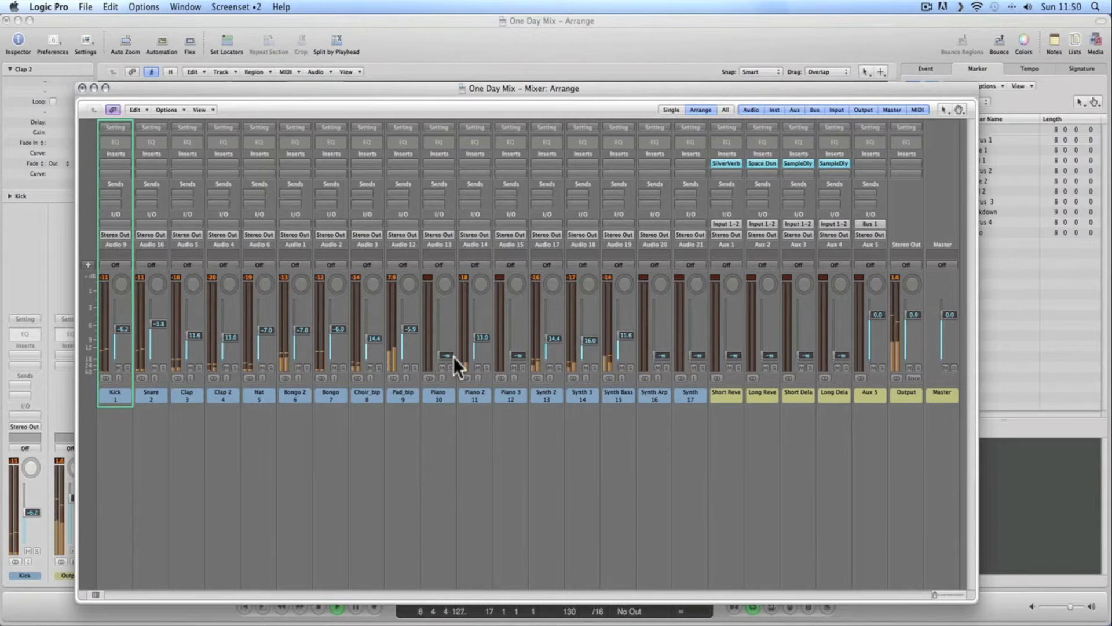
pyautogui.moveTo(449, 357); pyautogui.dragTo(449, 355)
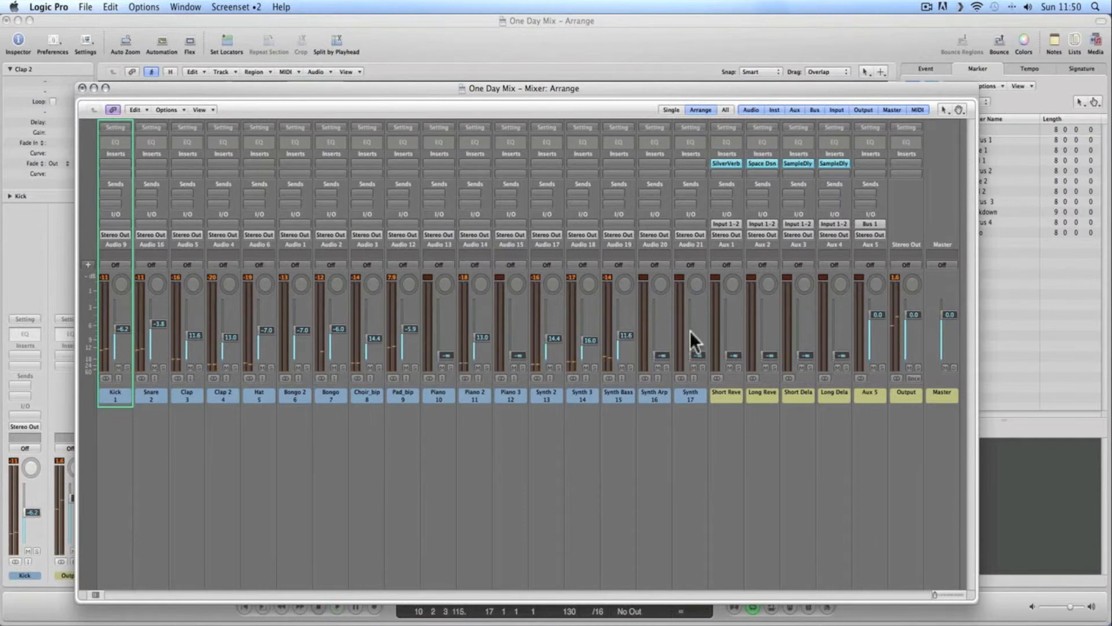
# Step: Reset the mixer's peak readings and move the cycle range to Verse 1 and Build 1, bars 17 to 33
pyautogui.click(896, 277)
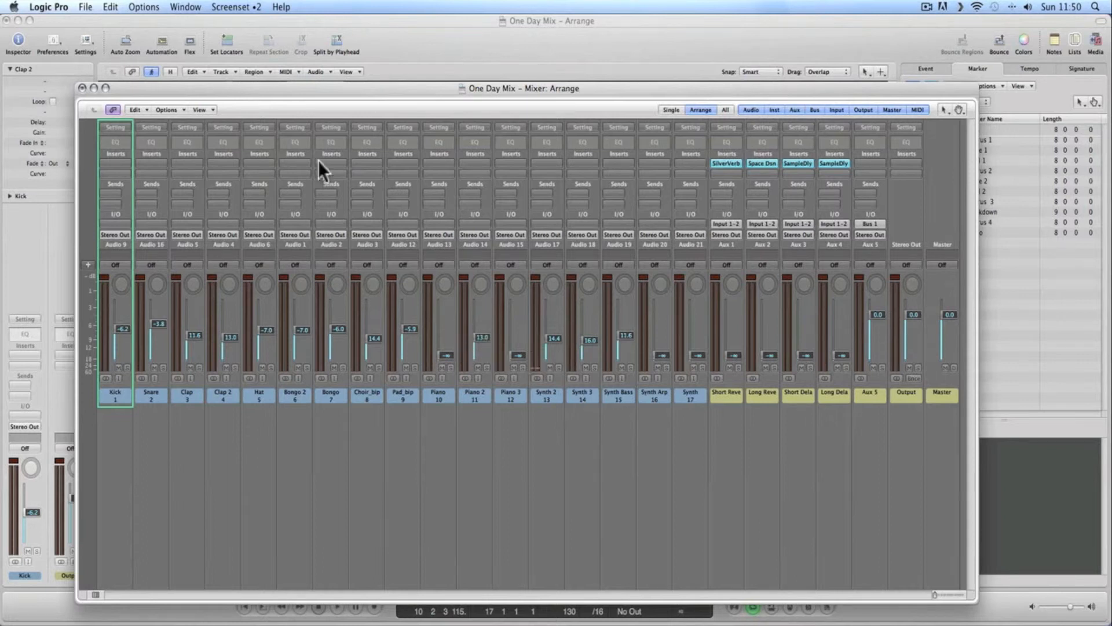
pyautogui.moveTo(123, 88)
pyautogui.mouseDown()
pyautogui.moveTo(150, 41)
pyautogui.moveTo(116, 80)
pyautogui.moveTo(130, 76)
pyautogui.mouseUp()
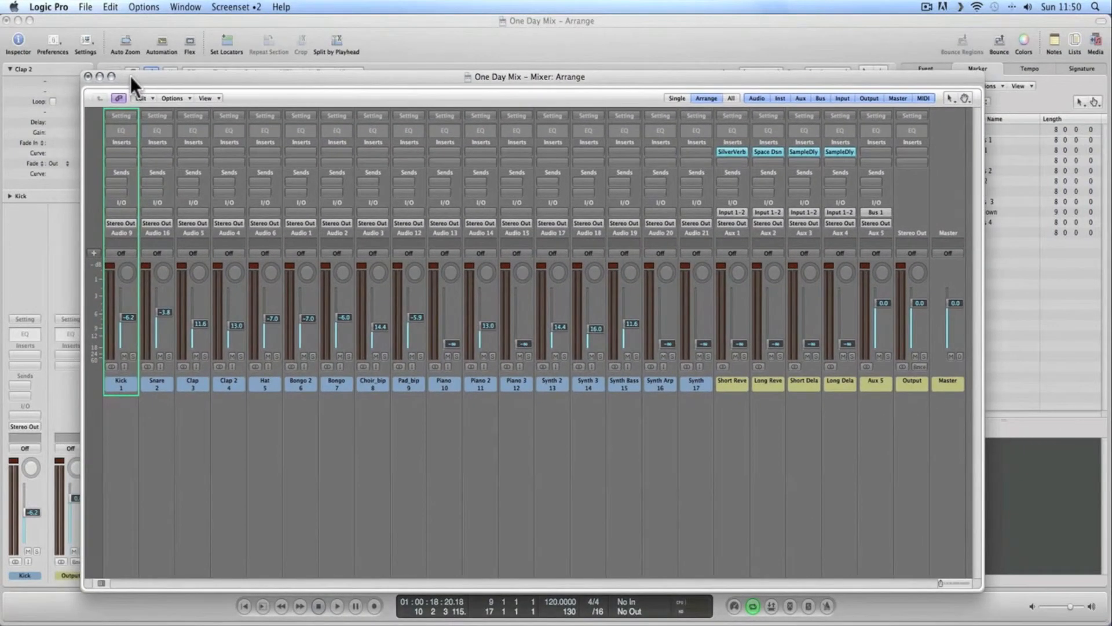
pyautogui.click(98, 77)
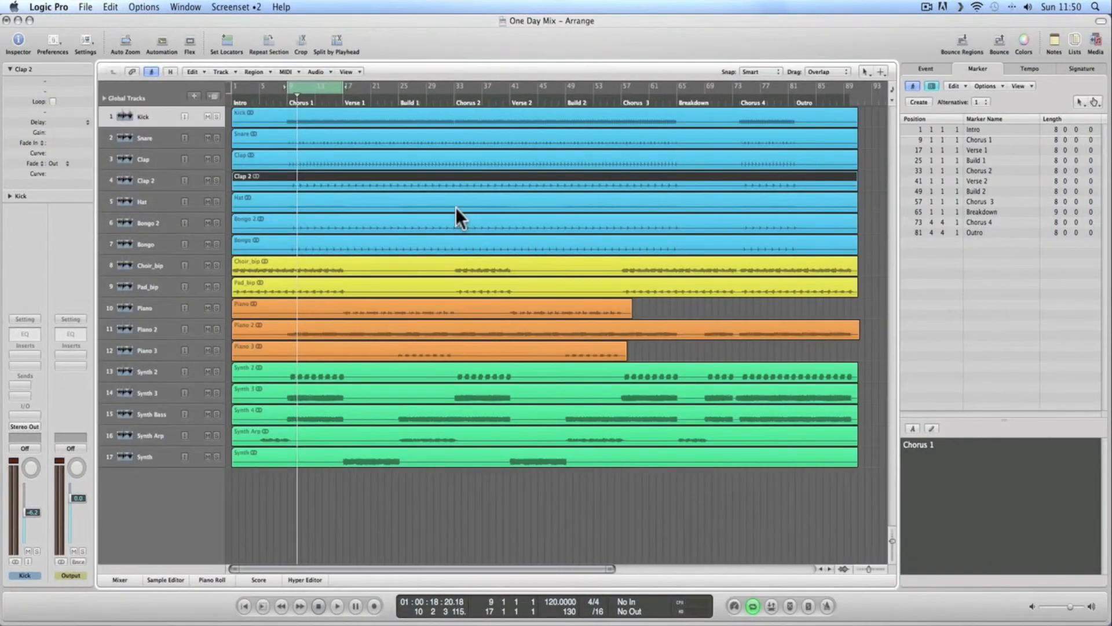
pyautogui.moveTo(321, 87); pyautogui.dragTo(348, 88)
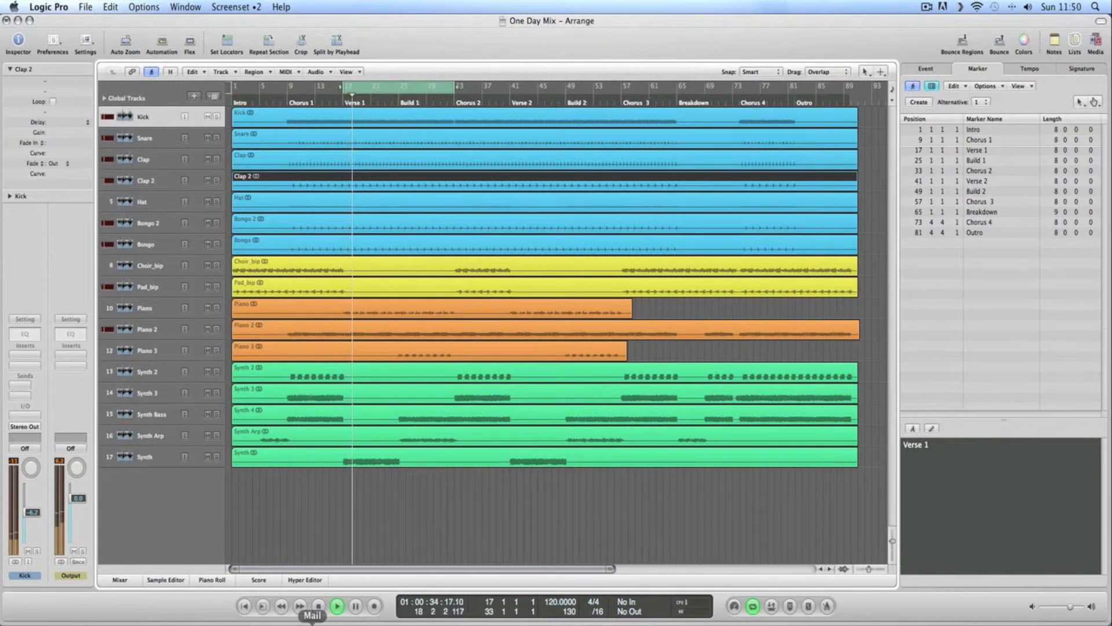
# Step: Reopen the mixer and set the Synth channel's level to -15 dB
pyautogui.press('super+2')
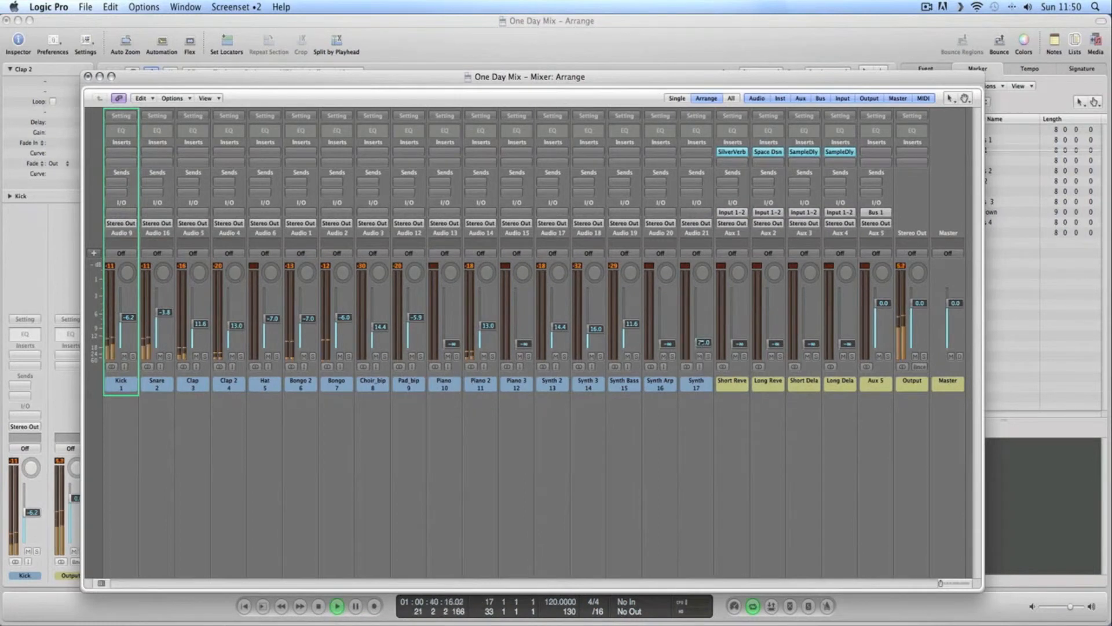
pyautogui.moveTo(703, 342); pyautogui.dragTo(703, 328)
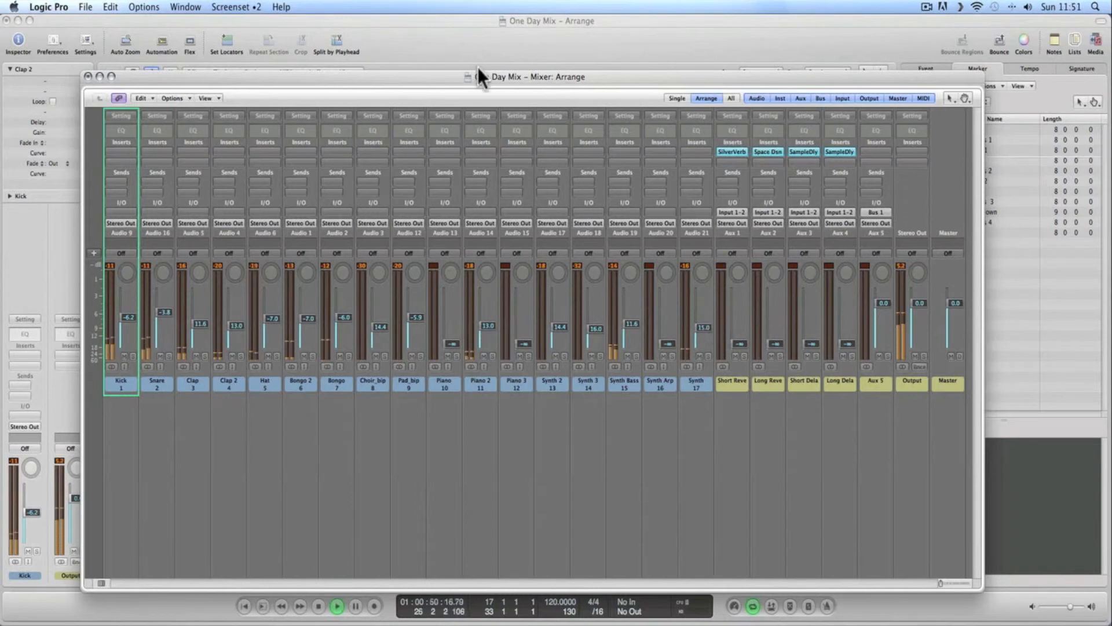
# Step: Jump playback to just before Build 1 in the arrangement and bring the mixer back into view
pyautogui.moveTo(479, 68); pyautogui.dragTo(465, 481)
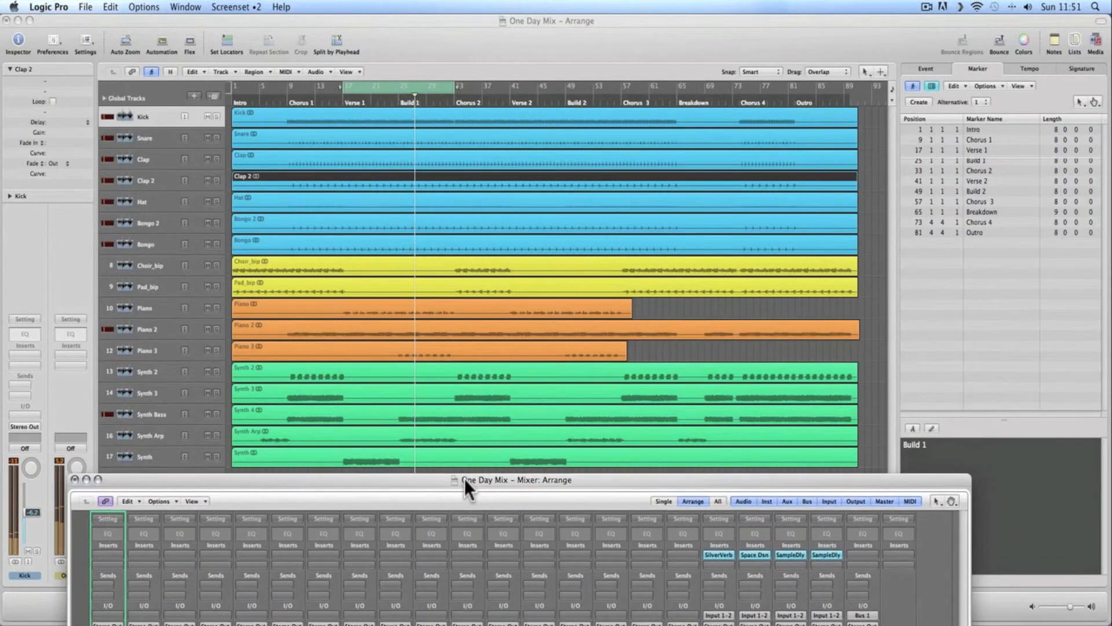
pyautogui.click(392, 103)
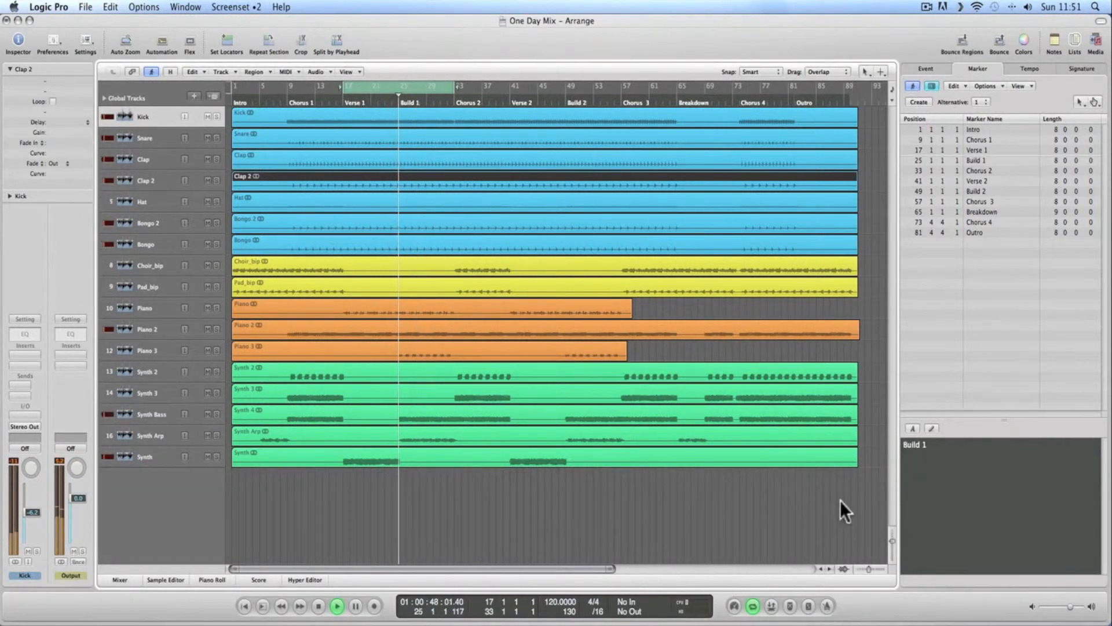
pyautogui.press('super+2')
pyautogui.moveTo(744, 480); pyautogui.dragTo(756, 65)
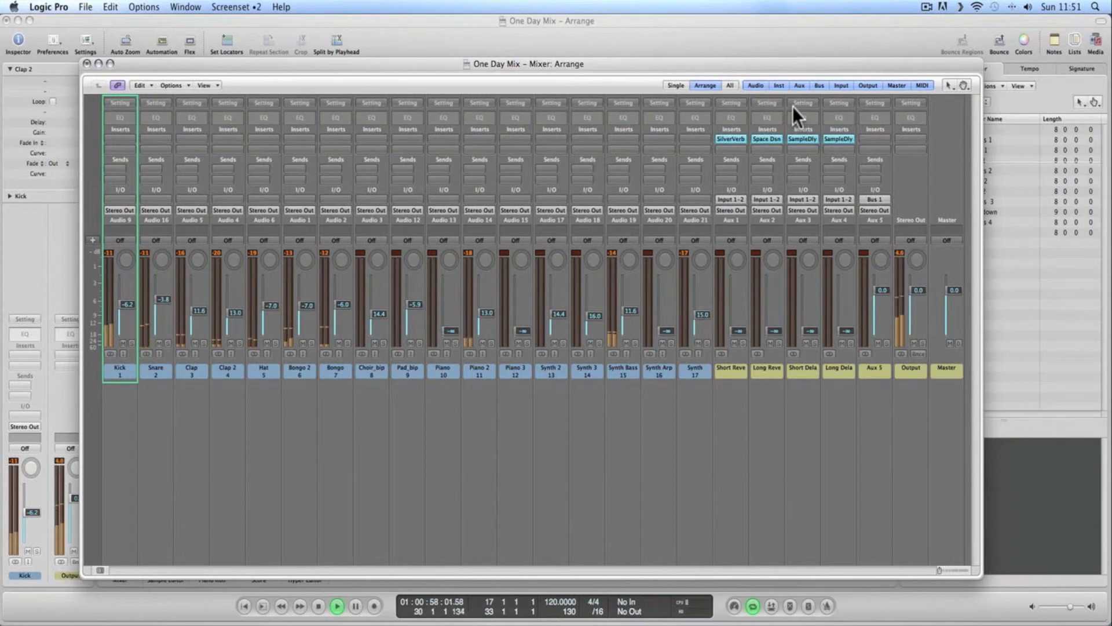
# Step: Switch to screenset 1 and set the Synth channel's level to -13.6 dB
pyautogui.press('1')
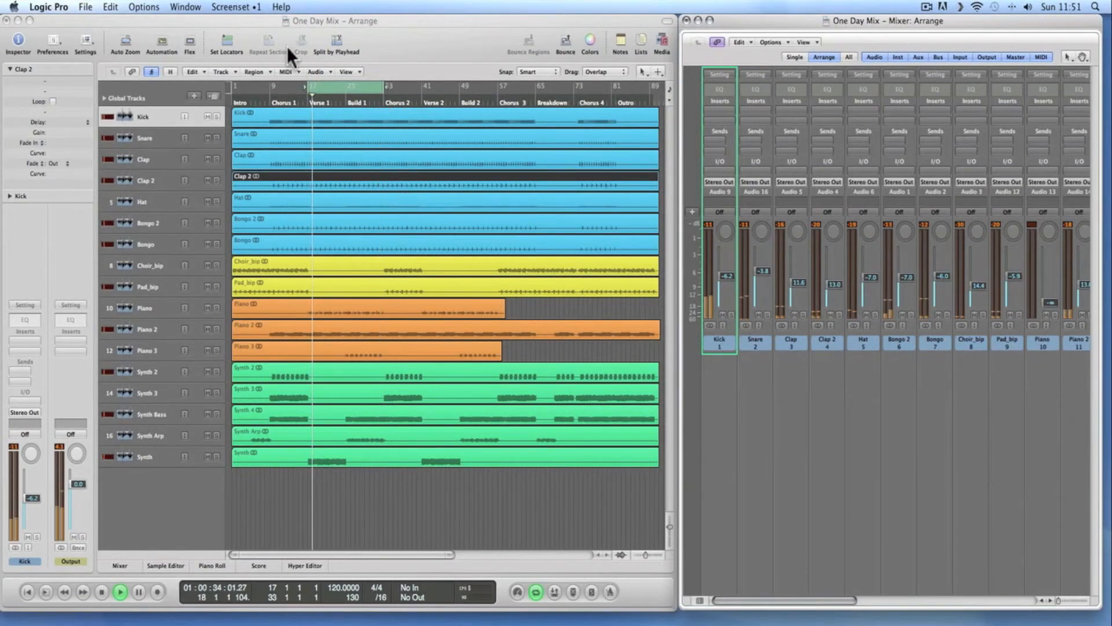
pyautogui.click(236, 7)
pyautogui.click(371, 7)
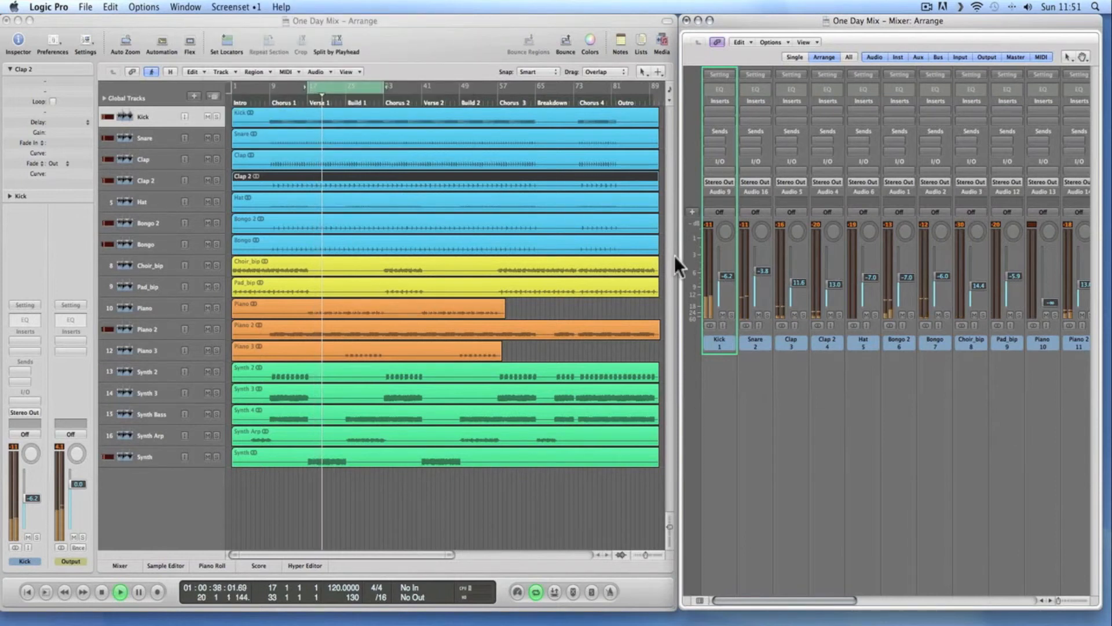
pyautogui.hscroll(10, 846, 464)
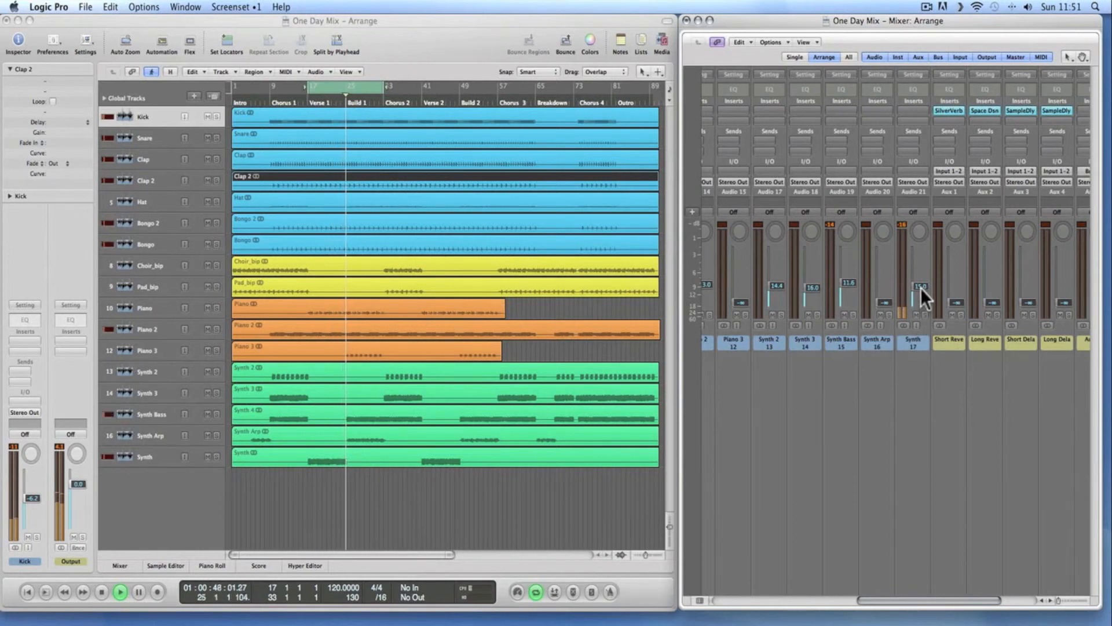
pyautogui.moveTo(920, 288); pyautogui.dragTo(920, 286)
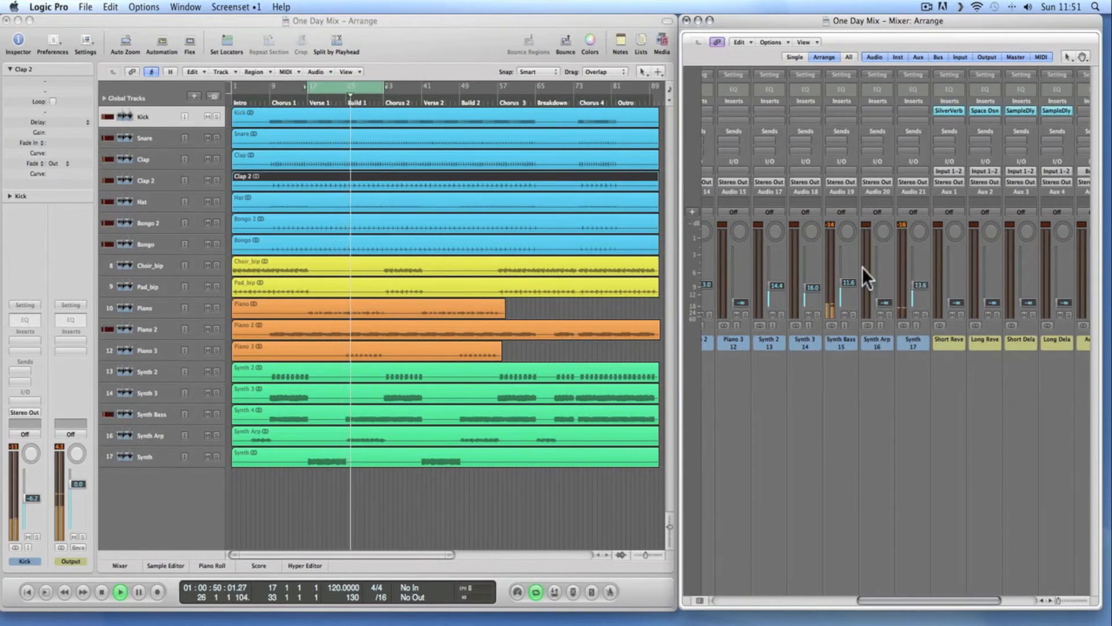
# Step: Jump playback to late Verse 1 and narrow the cycle range to Build 1, bars 25 to 33
pyautogui.click(336, 103)
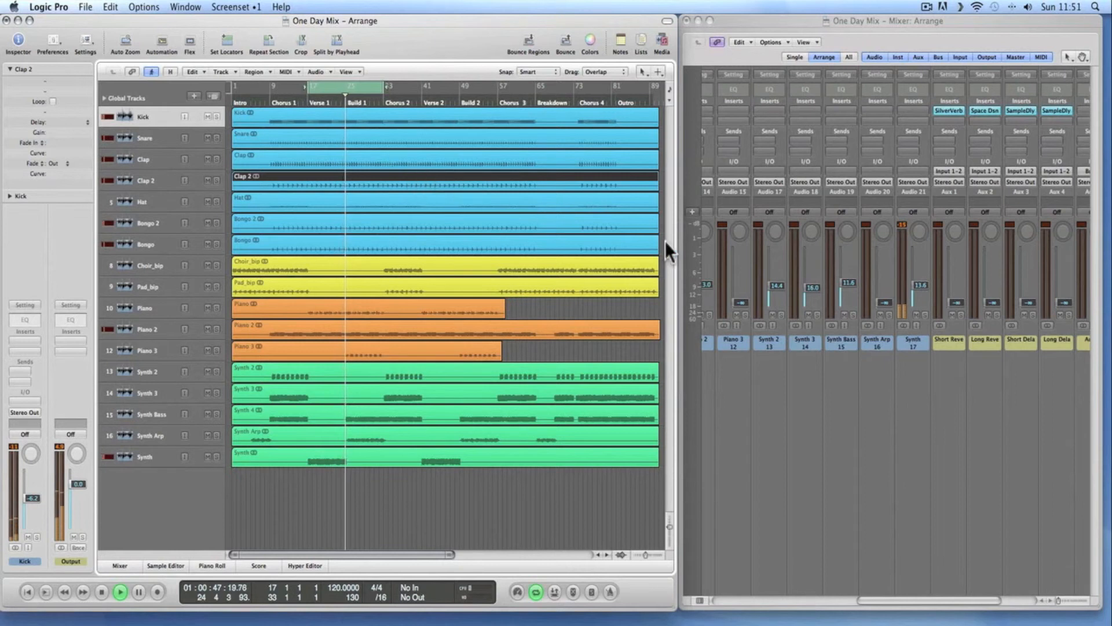
pyautogui.moveTo(308, 87); pyautogui.dragTo(349, 93)
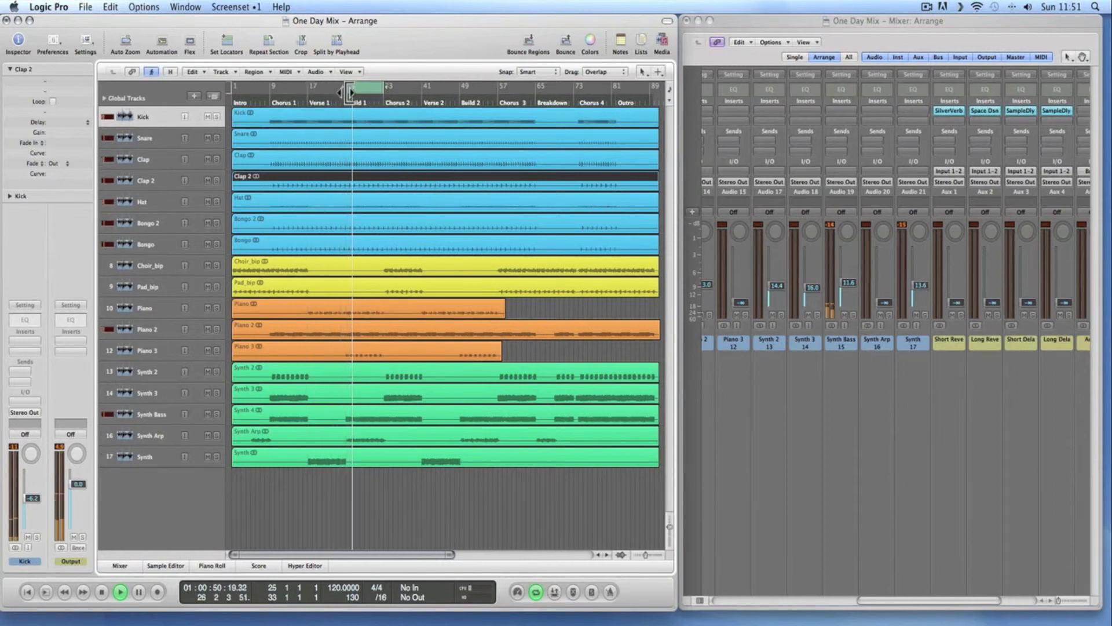
# Step: Set the channel levels to -11.2 dB for Piano, -15 dB for Piano 3 and -16.2 dB for Synth Arp
pyautogui.click(856, 401)
pyautogui.hscroll(-4, 856, 401)
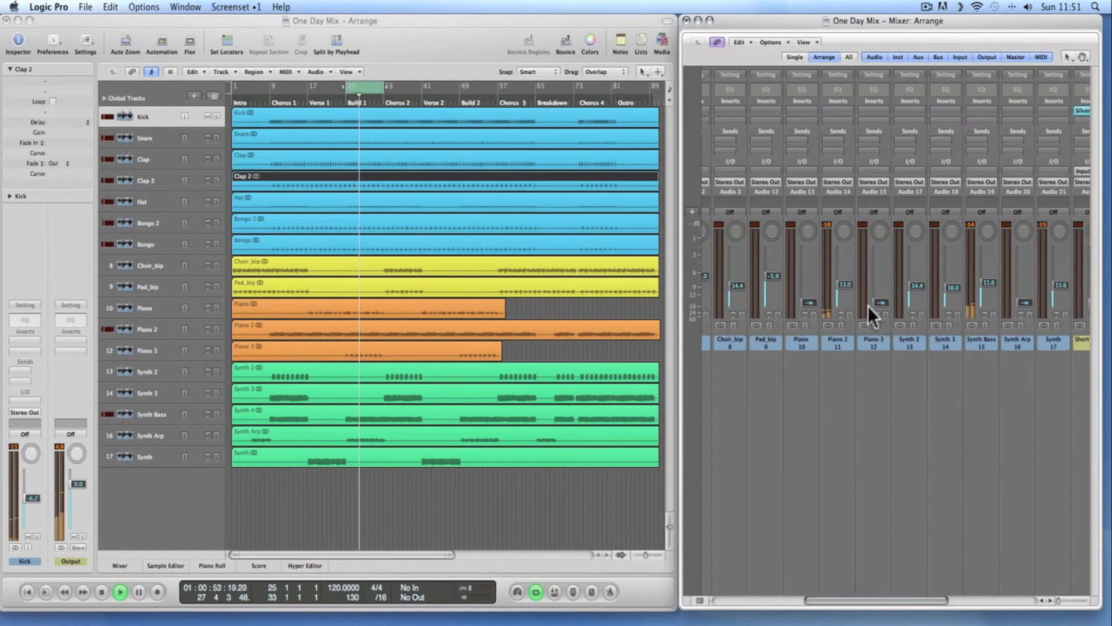
pyautogui.moveTo(809, 303); pyautogui.dragTo(809, 245)
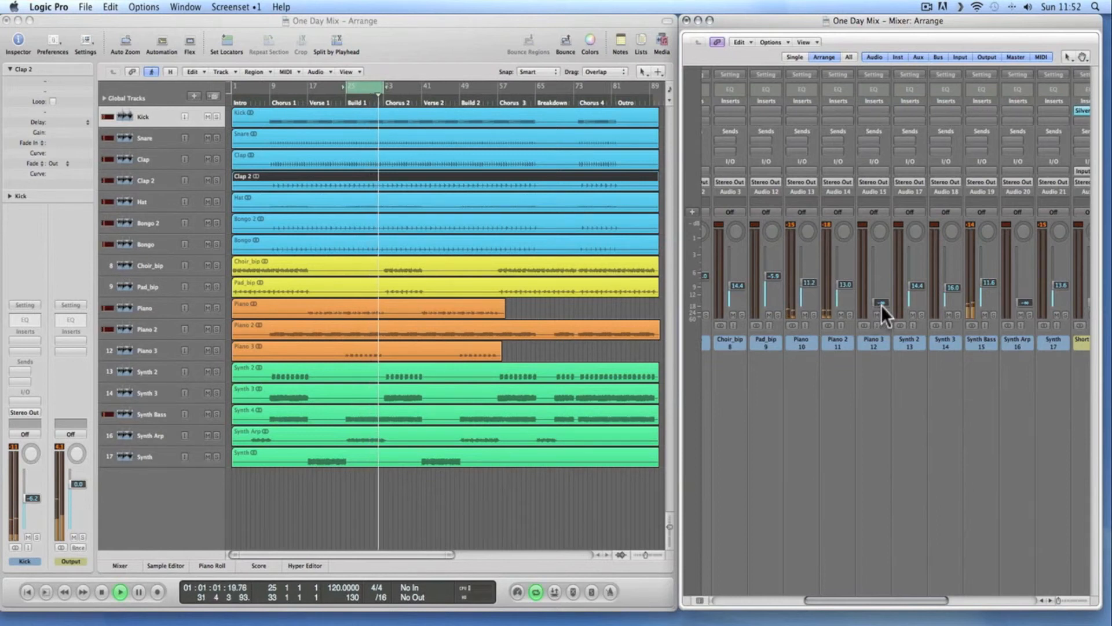
pyautogui.moveTo(881, 305); pyautogui.dragTo(883, 262)
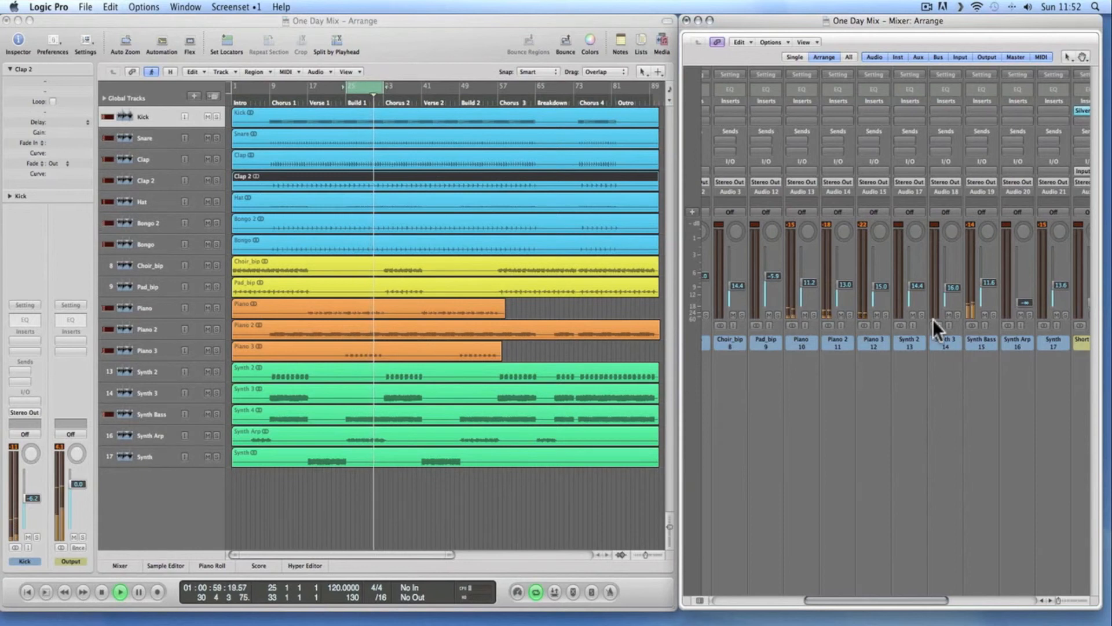
pyautogui.moveTo(1024, 304); pyautogui.dragTo(1025, 286)
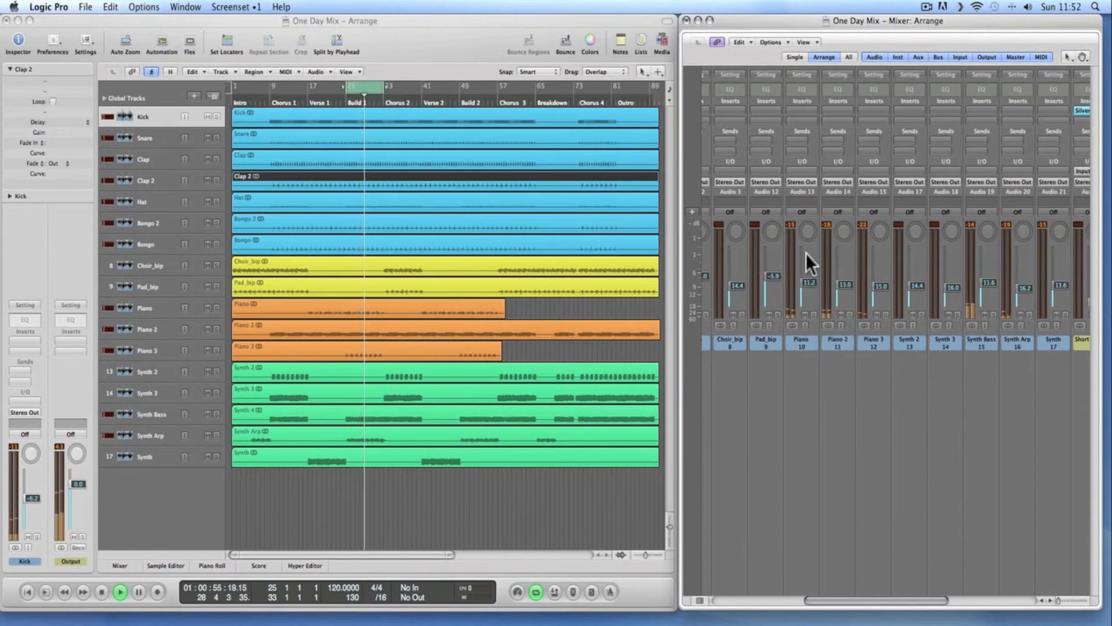
# Step: Solo the three Piano channels and Synth Arp to hear them together, and clear all solos
pyautogui.moveTo(808, 317); pyautogui.dragTo(888, 315)
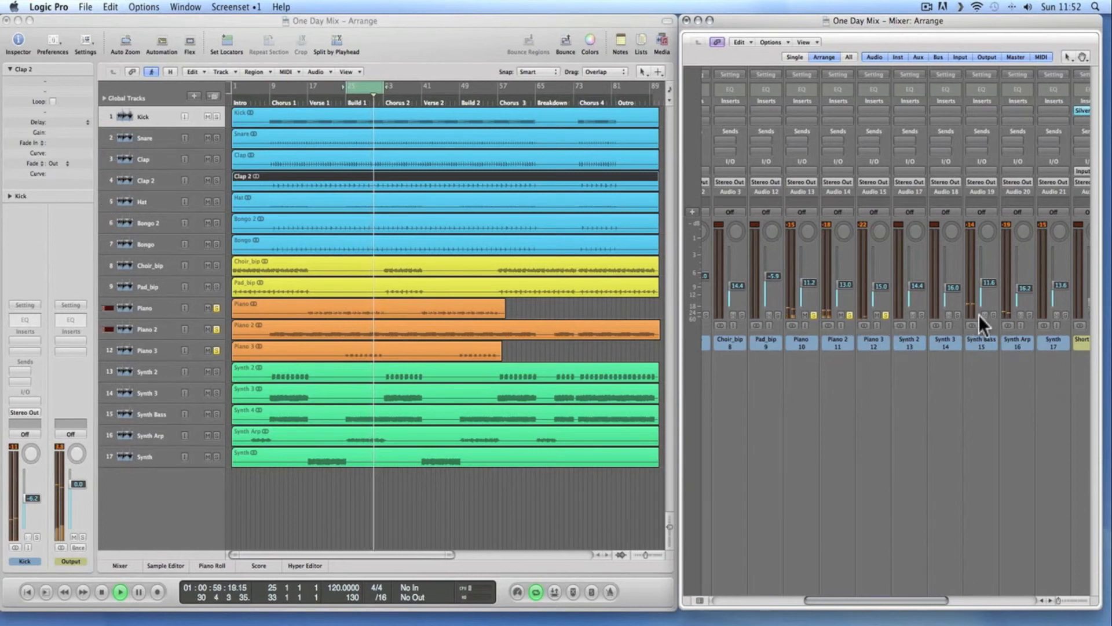
pyautogui.click(1028, 315)
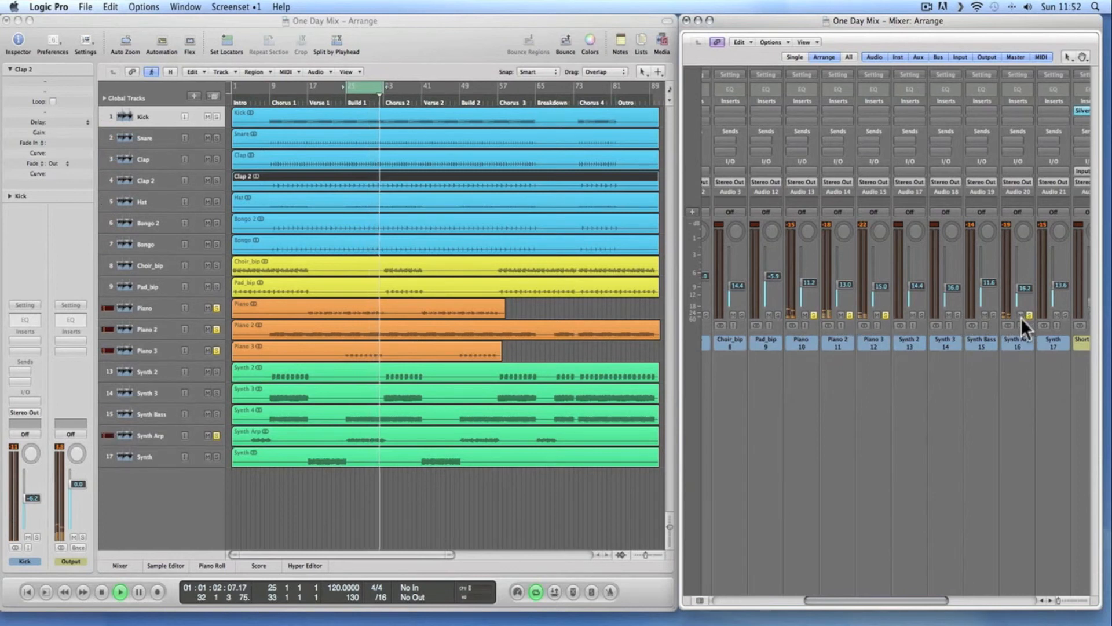
pyautogui.keyDown('alt'); pyautogui.click(813, 316); pyautogui.keyUp('alt')
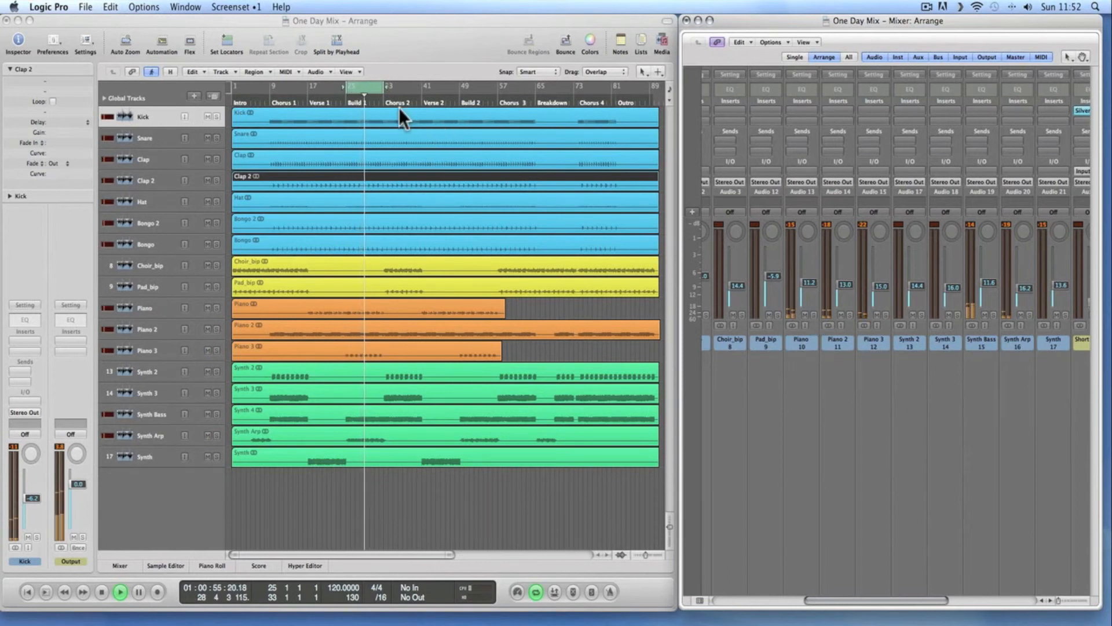
# Step: Widen the cycle range to bars 17 to 41, Verse 1 through Chorus 2, and open the full mixer in its own window
pyautogui.moveTo(383, 87); pyautogui.dragTo(419, 89)
pyautogui.moveTo(348, 91); pyautogui.dragTo(308, 91)
pyautogui.click(867, 20)
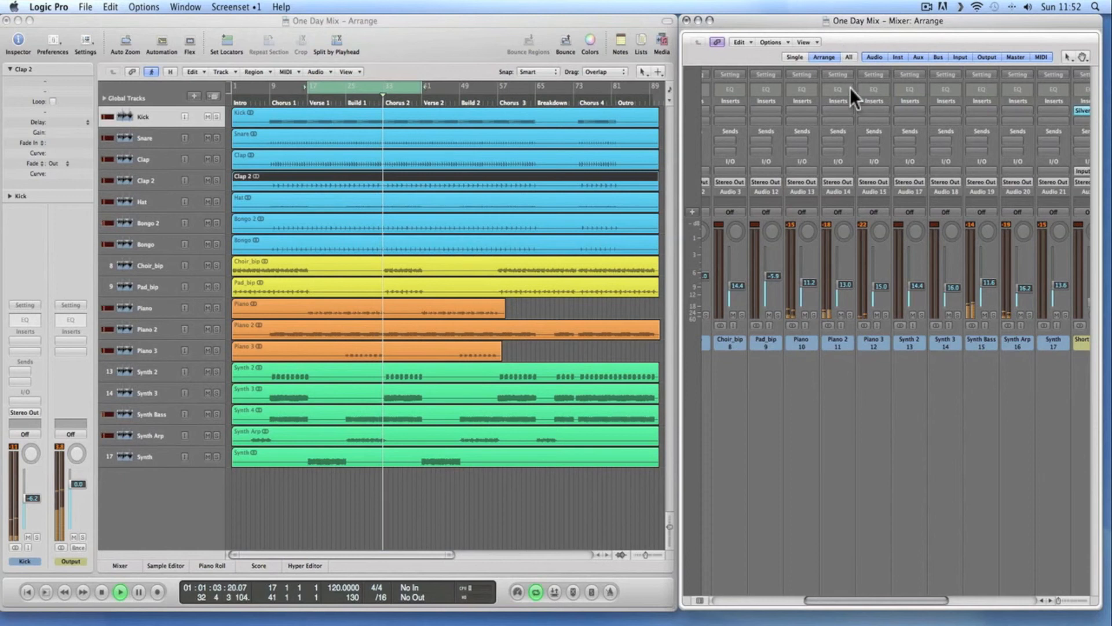
pyautogui.press('super+2')
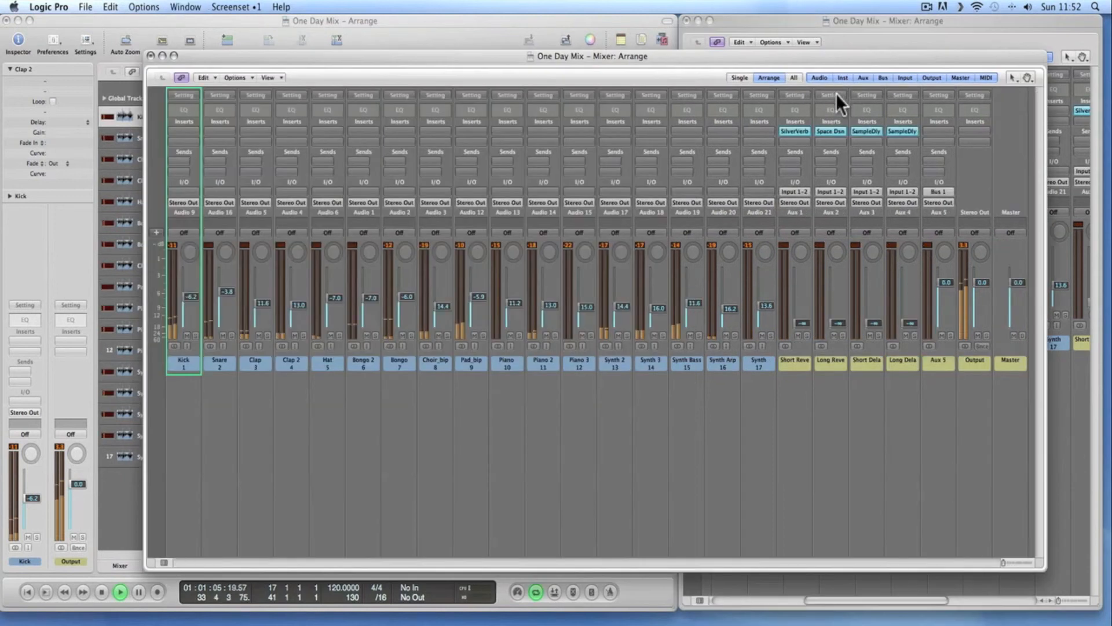
pyautogui.moveTo(581, 54); pyautogui.dragTo(560, 47)
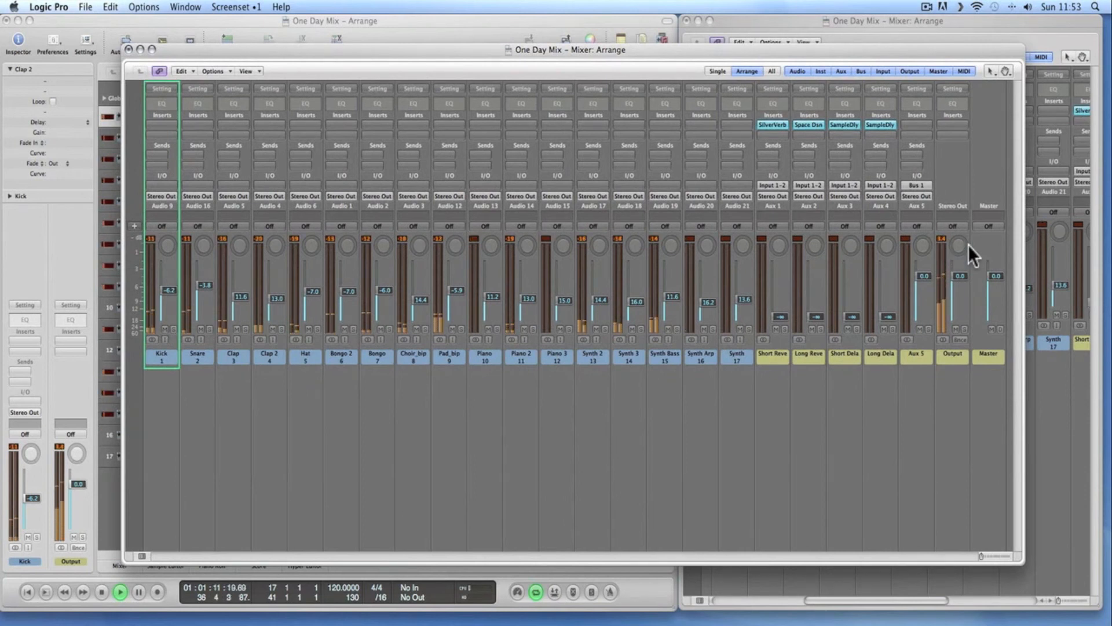
# Step: Reset the peak readings and play the looped section from bar 17 to check the channel and output levels
pyautogui.click(941, 239)
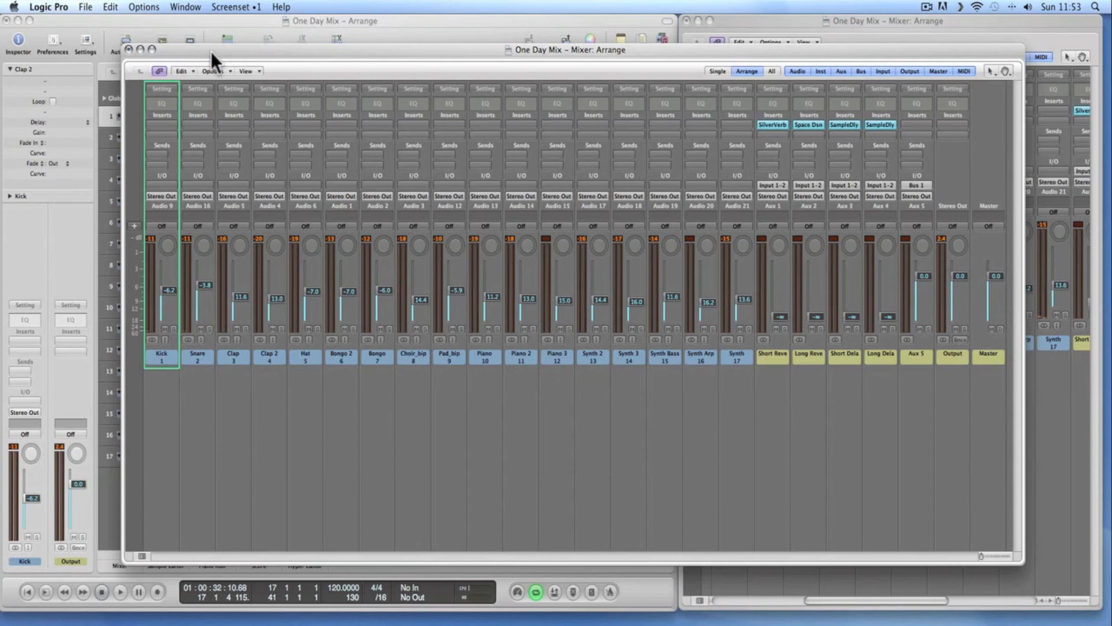
pyautogui.moveTo(211, 51); pyautogui.dragTo(187, 52)
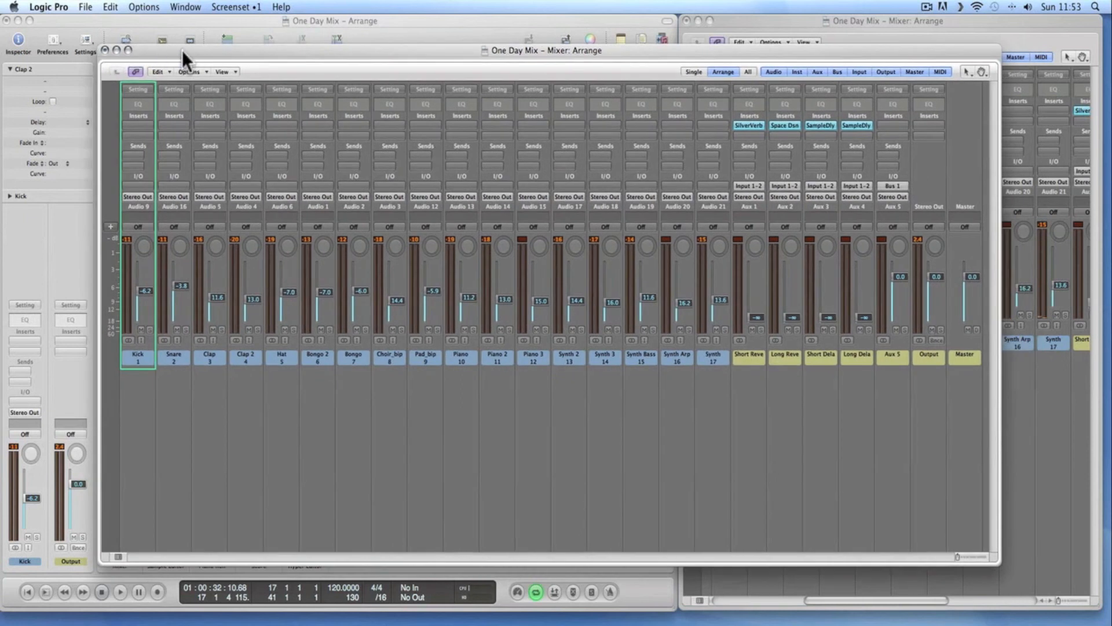
pyautogui.press('space')
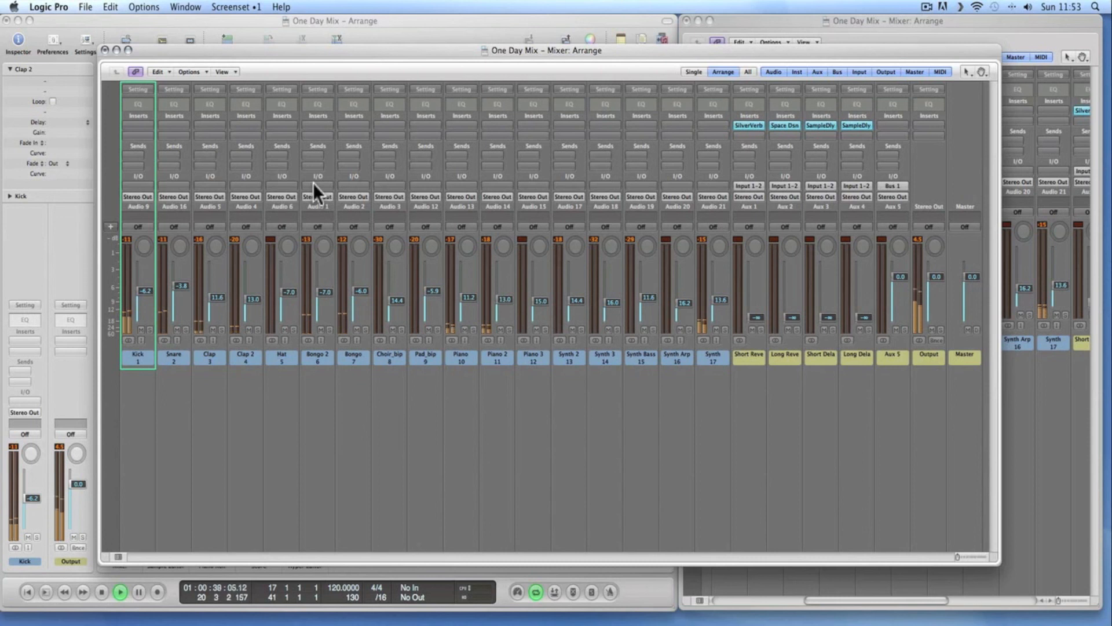
pyautogui.press('space')
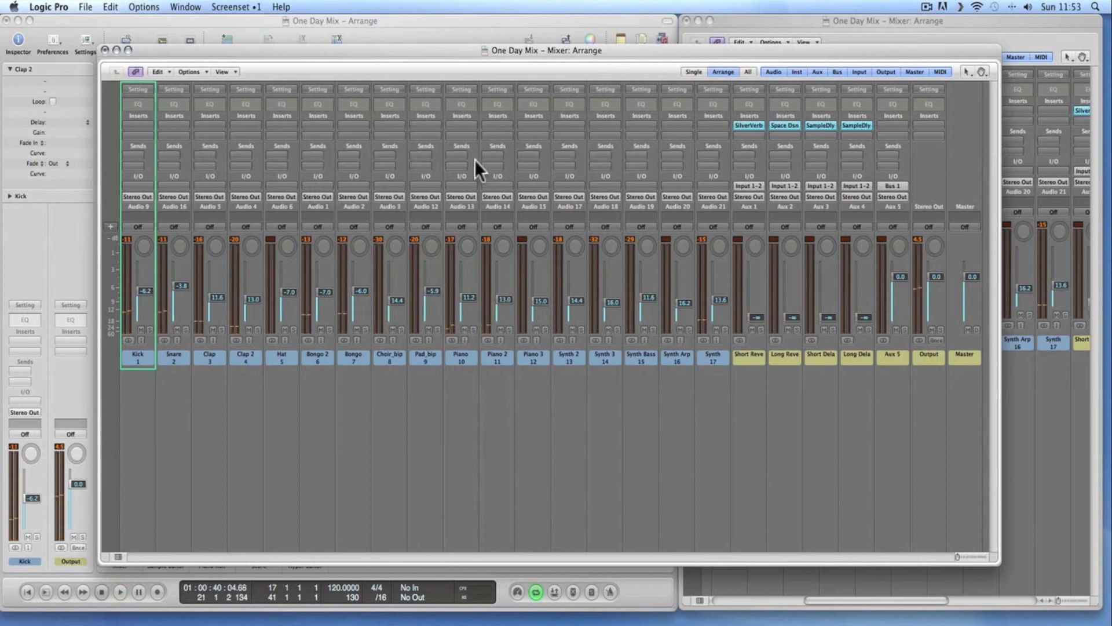
pyautogui.moveTo(147, 47)
pyautogui.mouseDown()
pyautogui.moveTo(159, 51)
pyautogui.moveTo(145, 51)
pyautogui.mouseUp()
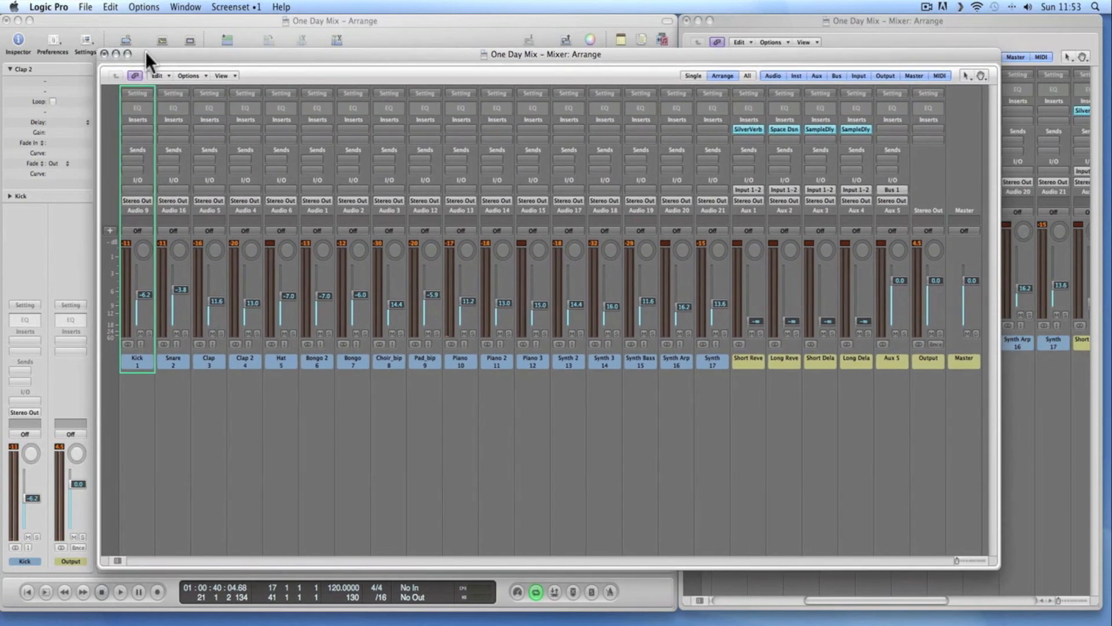